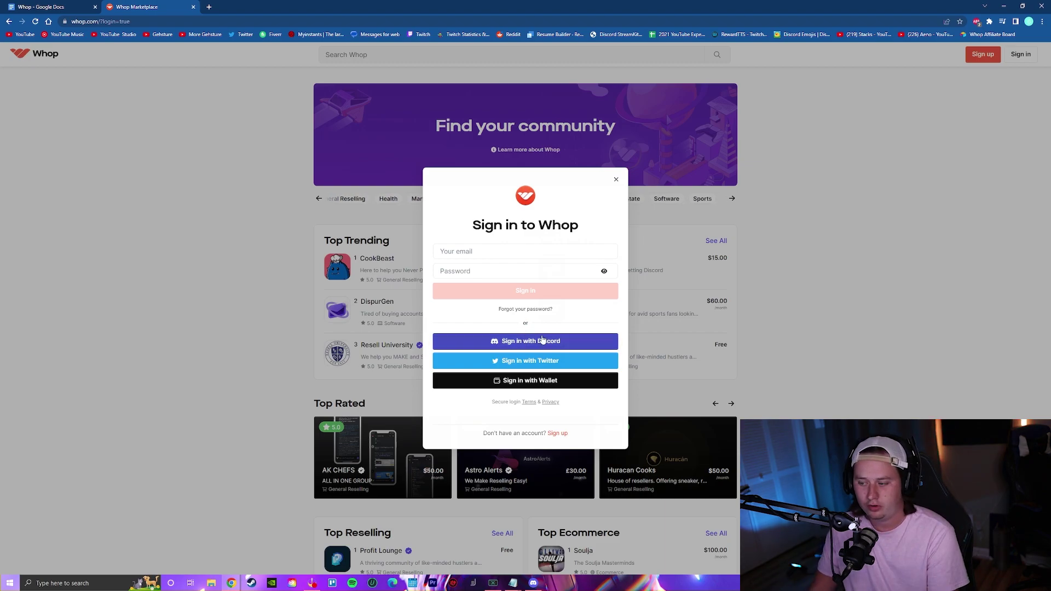
Sign in to Whop with a Discord account and authorize Whop's access.
click(540, 339)
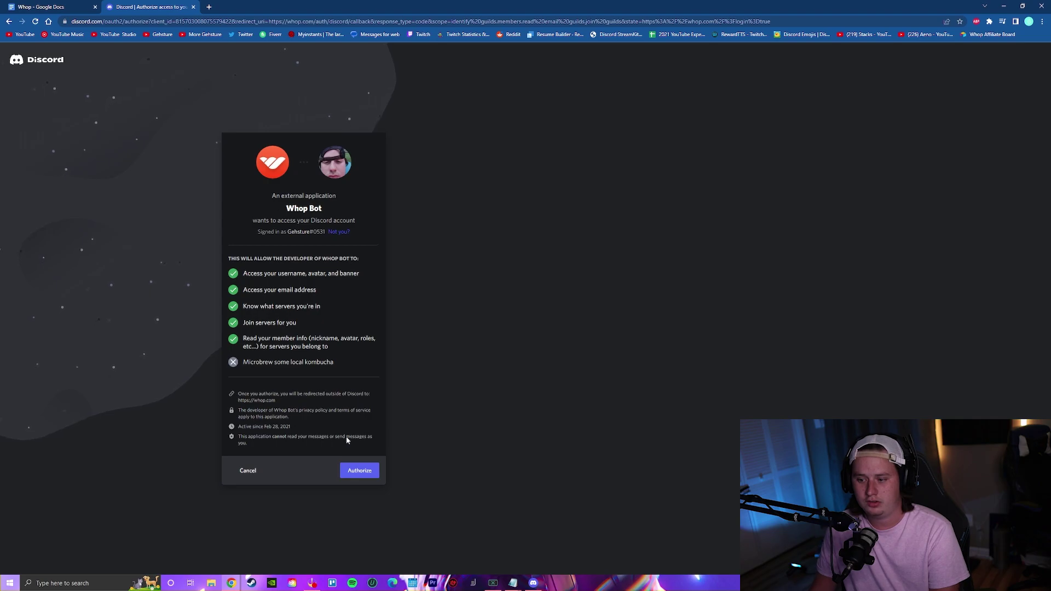
click(360, 470)
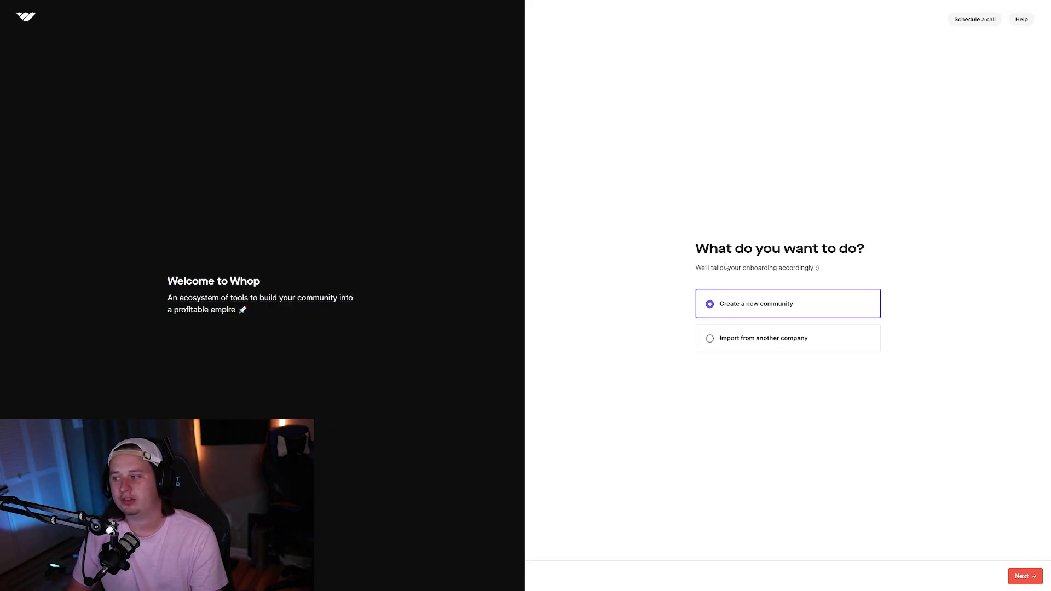
Create a new community named "Gehsture's Hangout", skipping the optional Twitter account.
drag(702, 267, 813, 279)
click(812, 278)
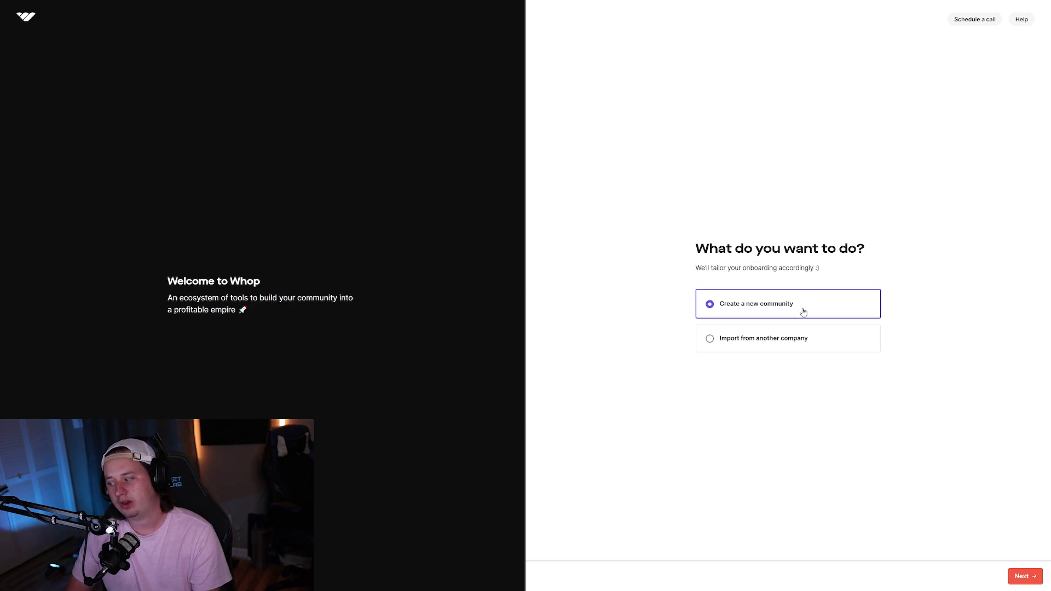
click(1019, 578)
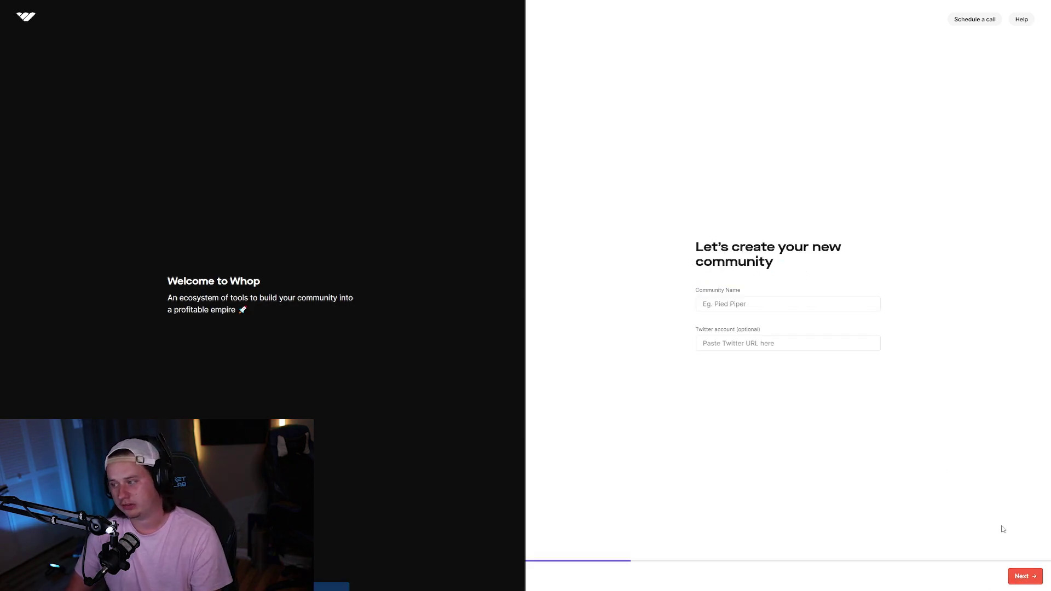
click(795, 303)
text(Gehsture's Hang)
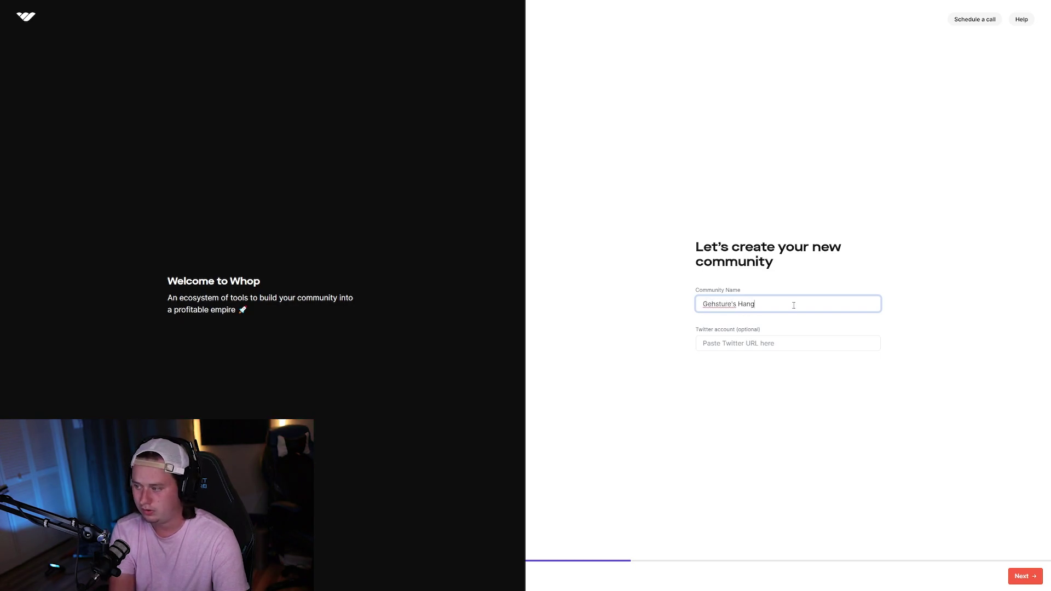
text(out)
key(Tab)
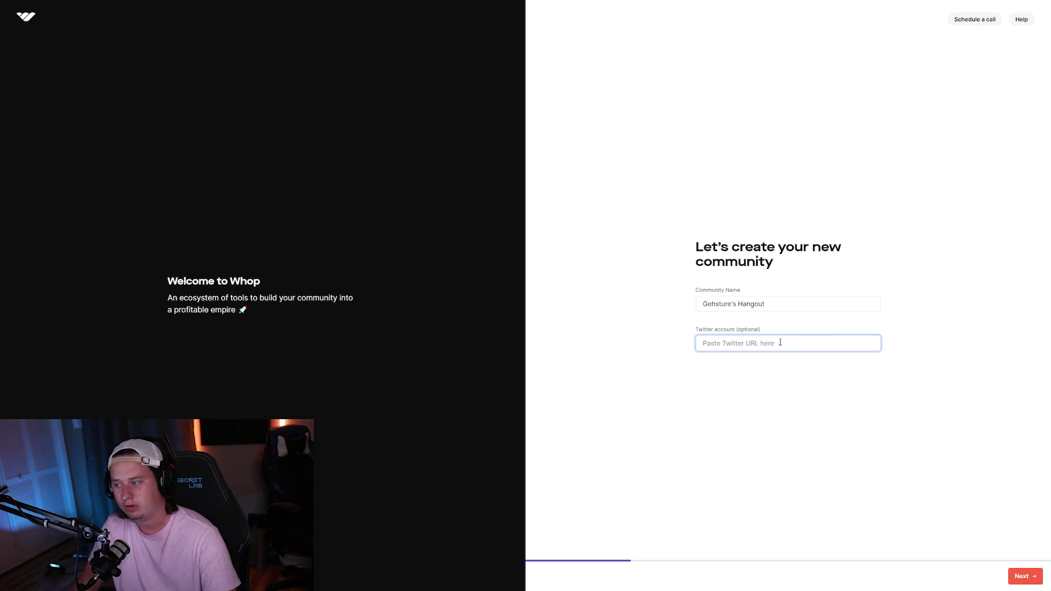
Choose Gaming as the community's category.
click(1031, 585)
drag(694, 223, 827, 239)
click(827, 239)
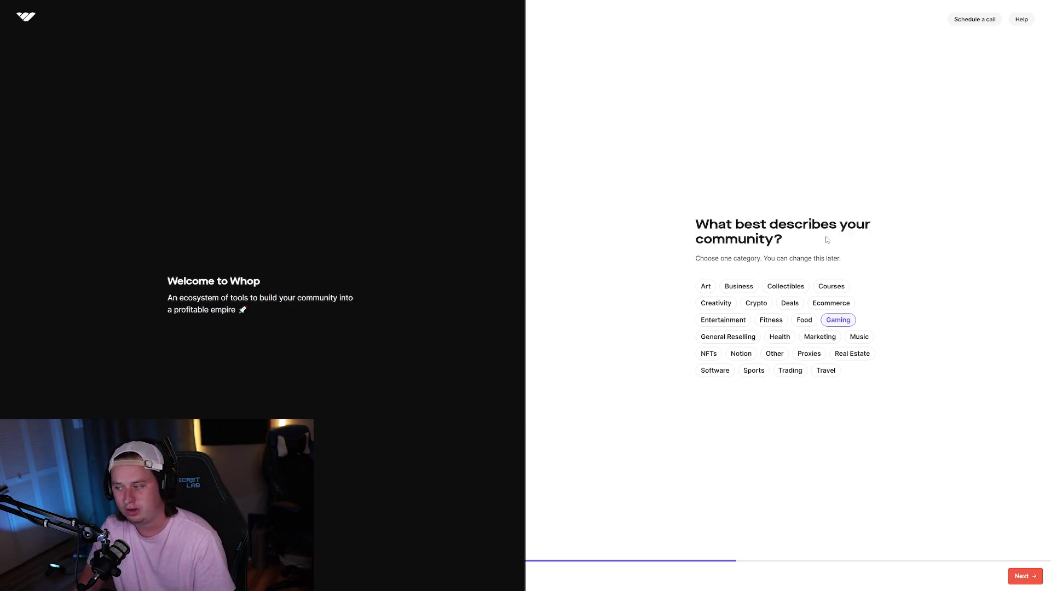
click(841, 322)
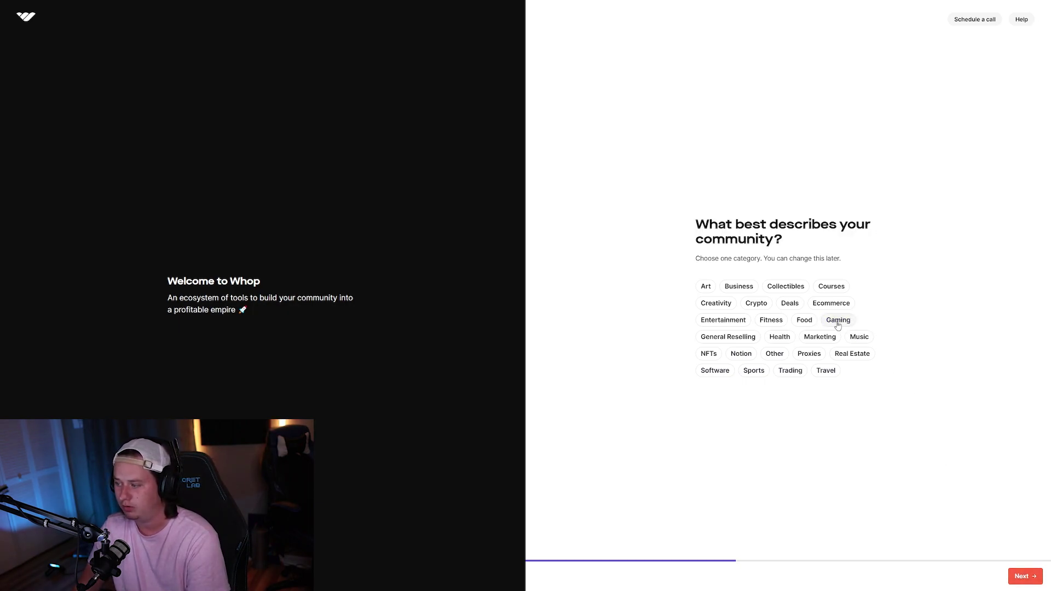
Keep per-month billing and change the price from 40 to $10 USD.
click(1024, 576)
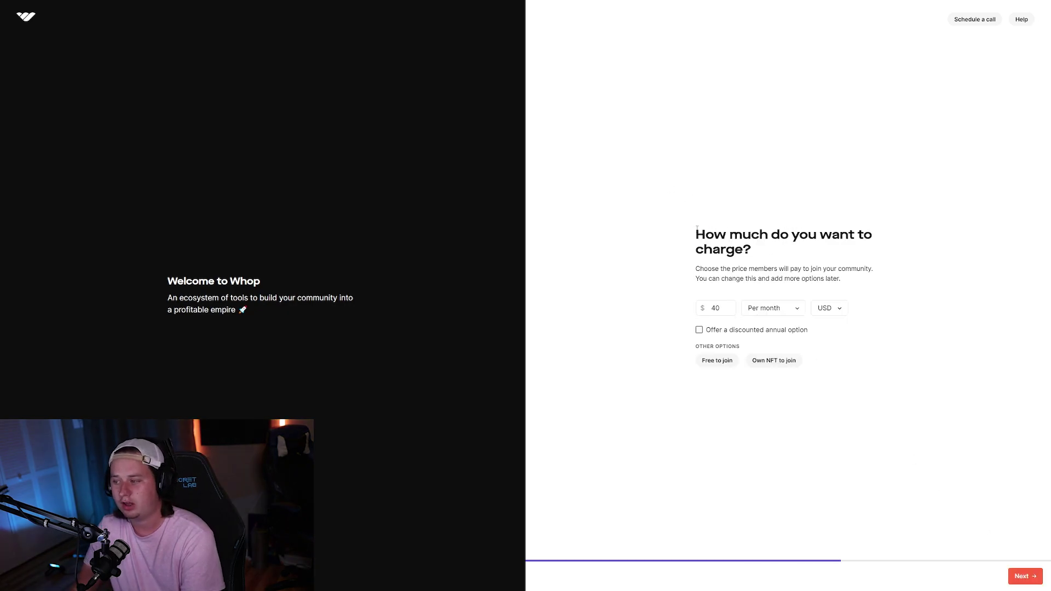
click(783, 308)
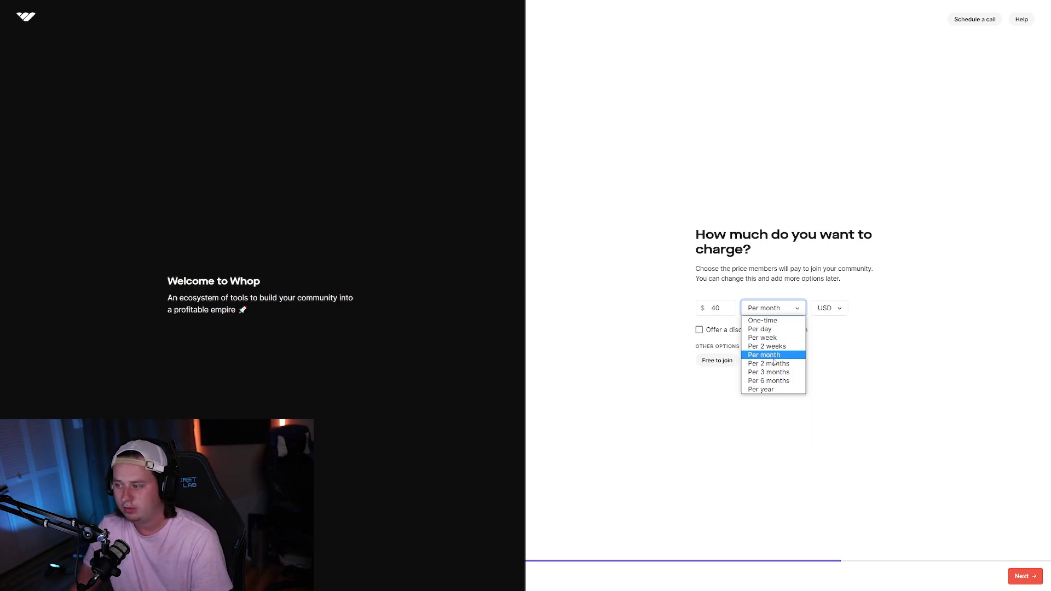
key(Escape)
key(shift+Tab)
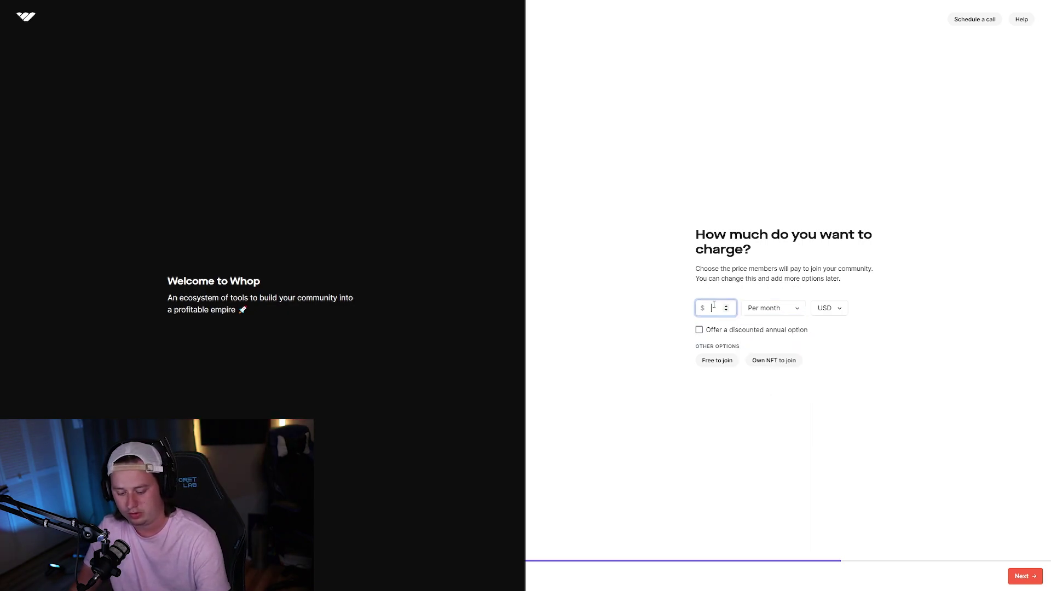
text(010)
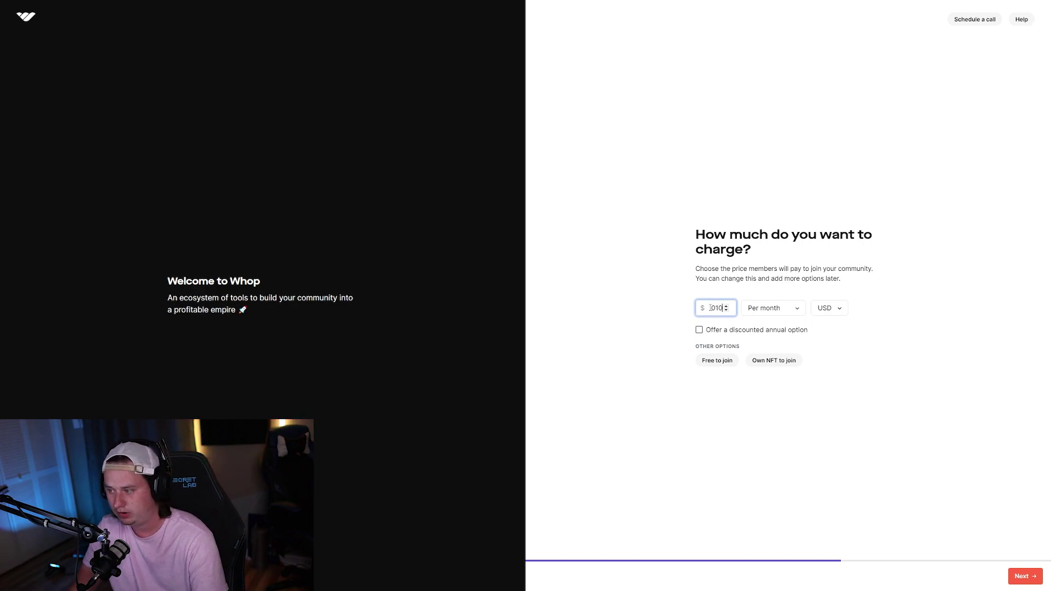
click(847, 324)
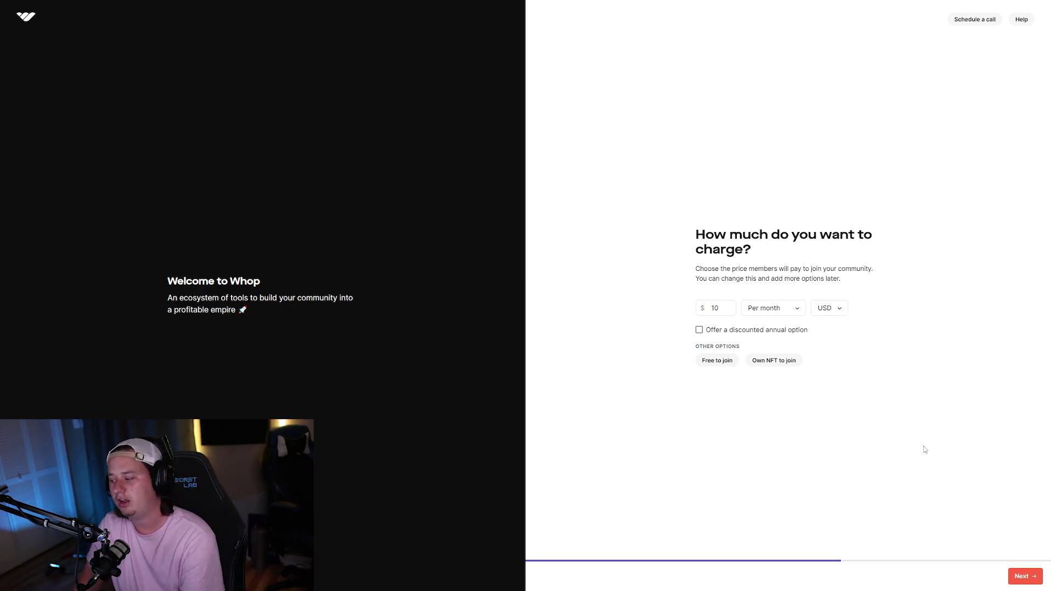
Keep the slogan 'Hangout', review the logo size advice, and finish onboarding.
click(1023, 576)
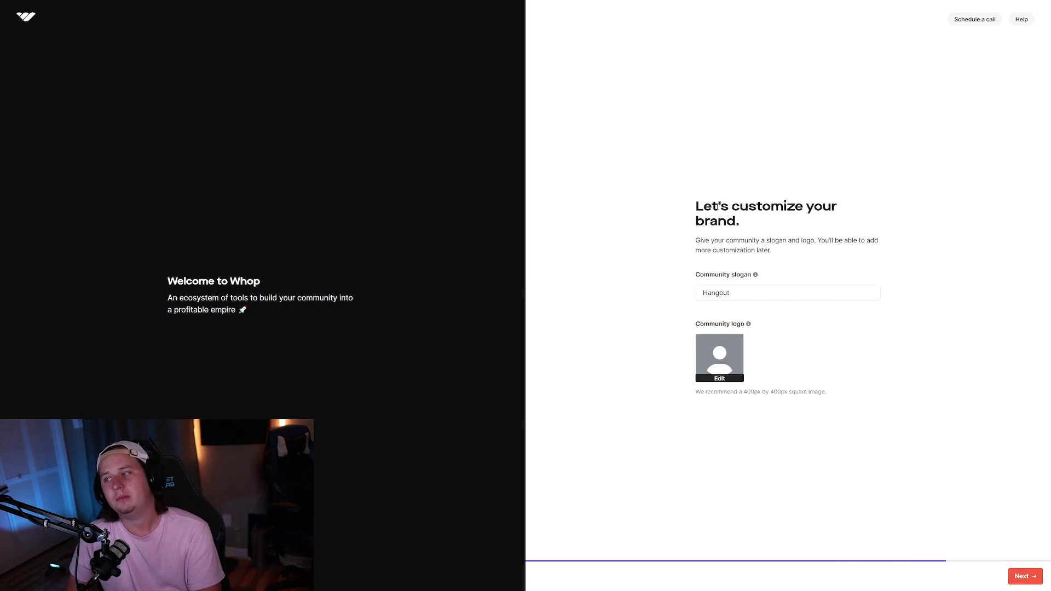
drag(700, 207, 772, 210)
click(762, 232)
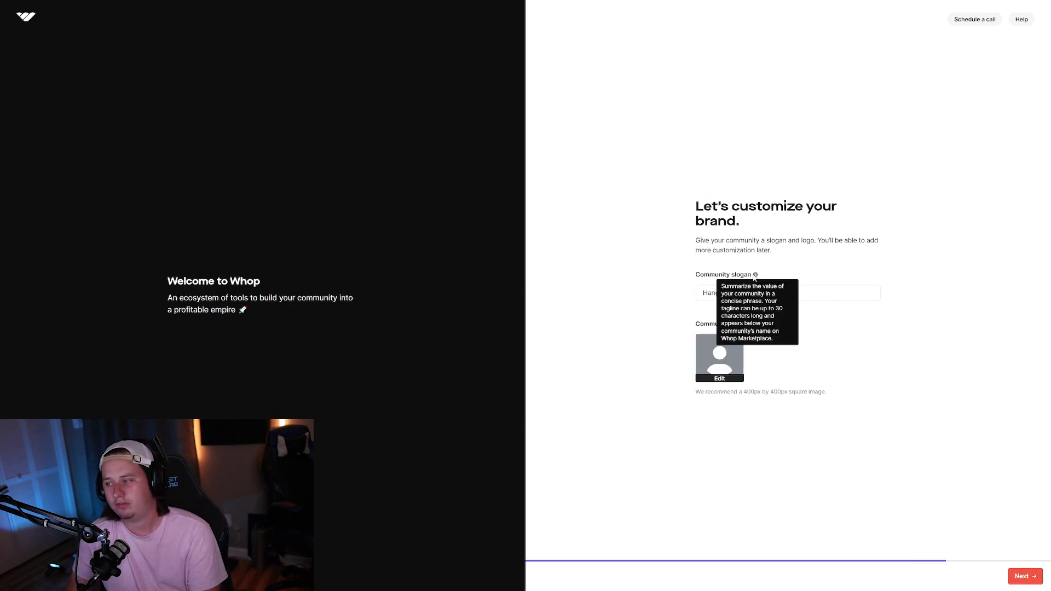
double_click(716, 293)
click(749, 324)
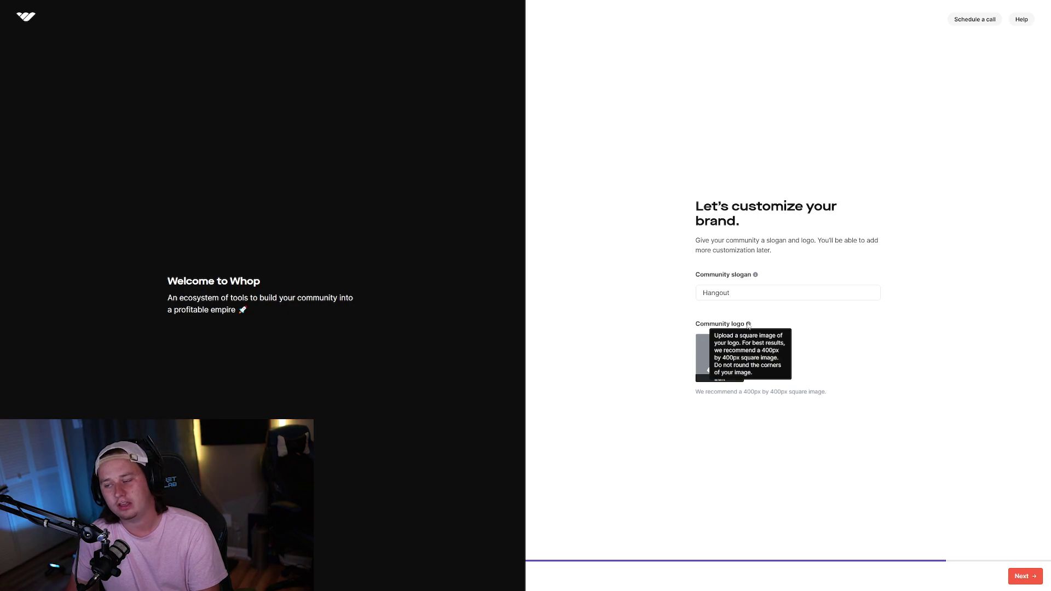
click(733, 293)
click(838, 343)
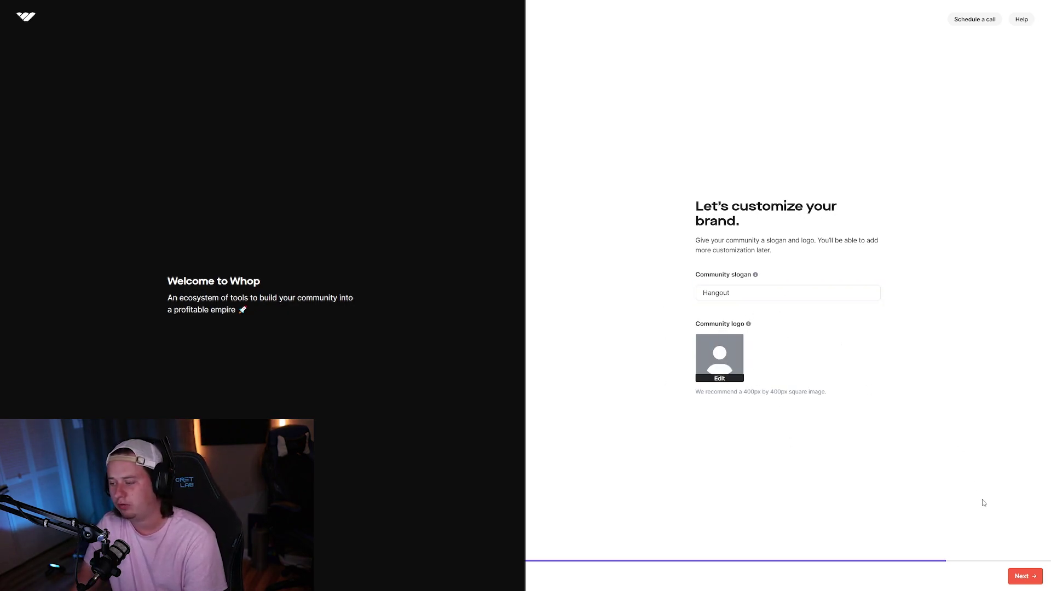
click(1024, 576)
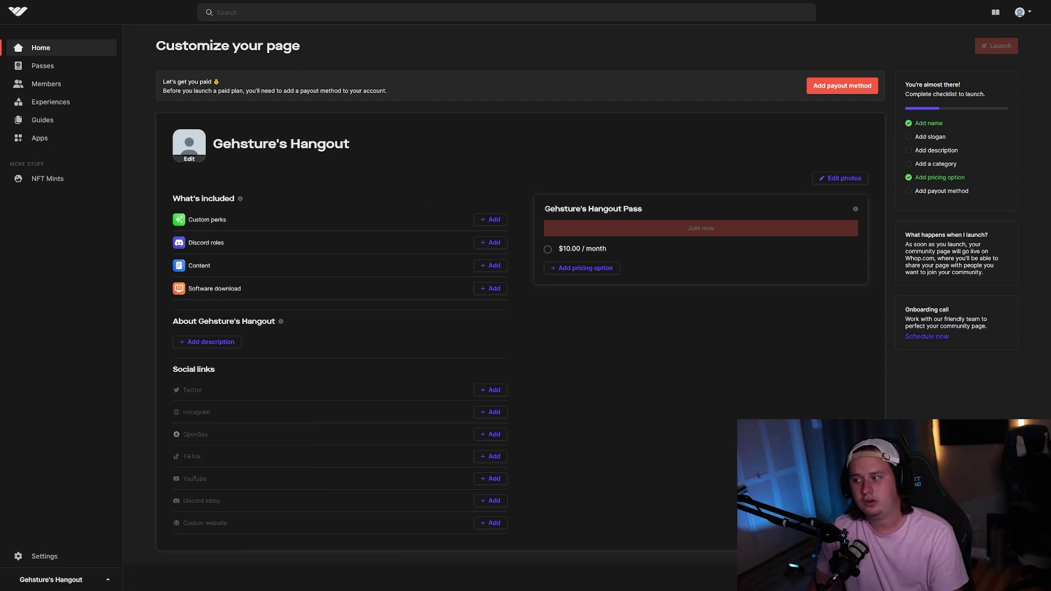
Rename the pass title to "Gesture's Hangout Pass".
double_click(562, 208)
text(Gesture's)
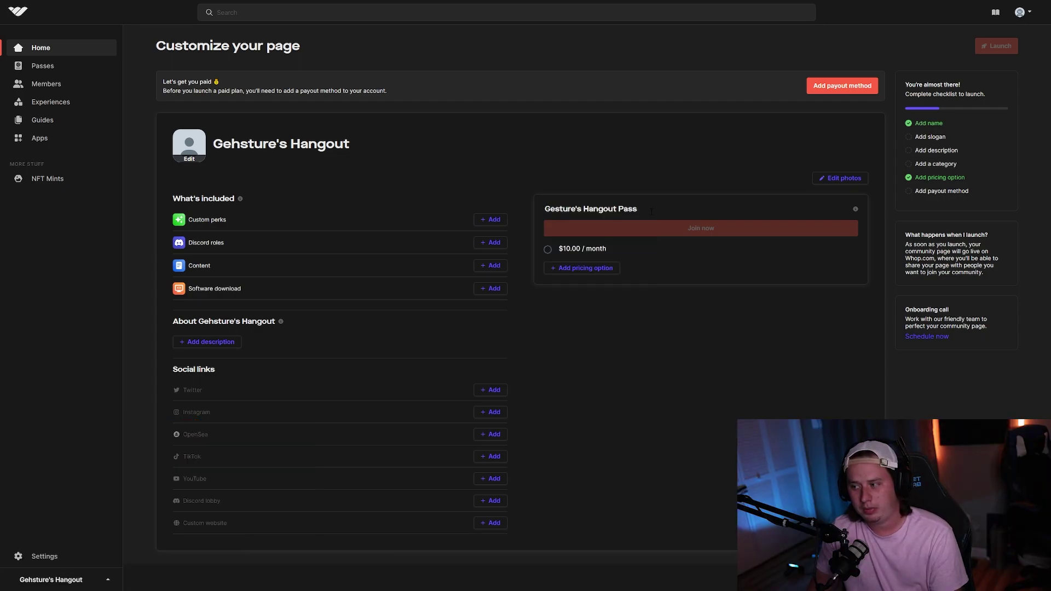
drag(652, 212, 446, 241)
click(472, 162)
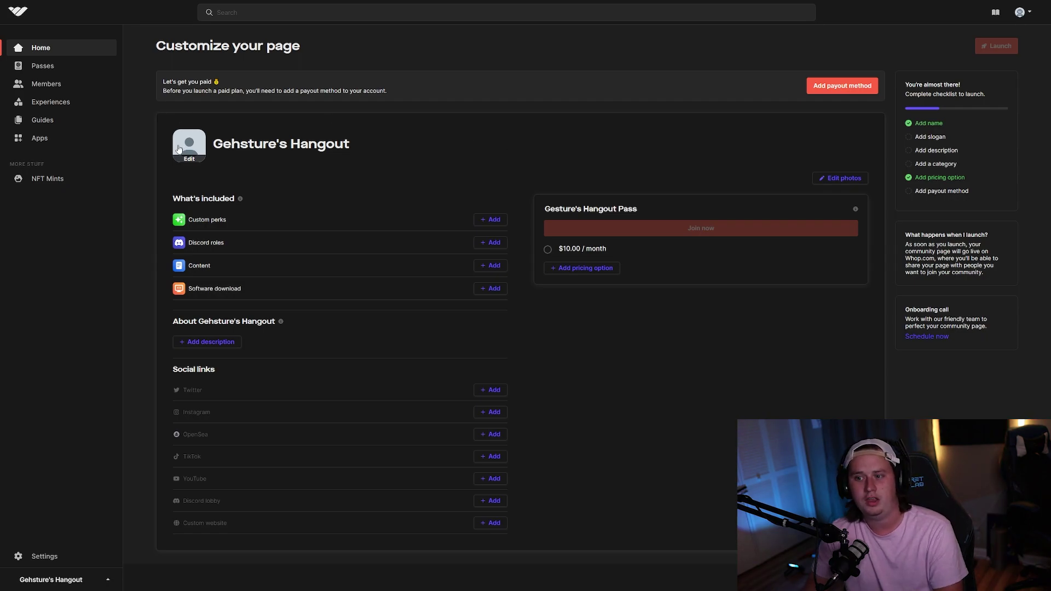
drag(200, 81, 279, 87)
click(412, 89)
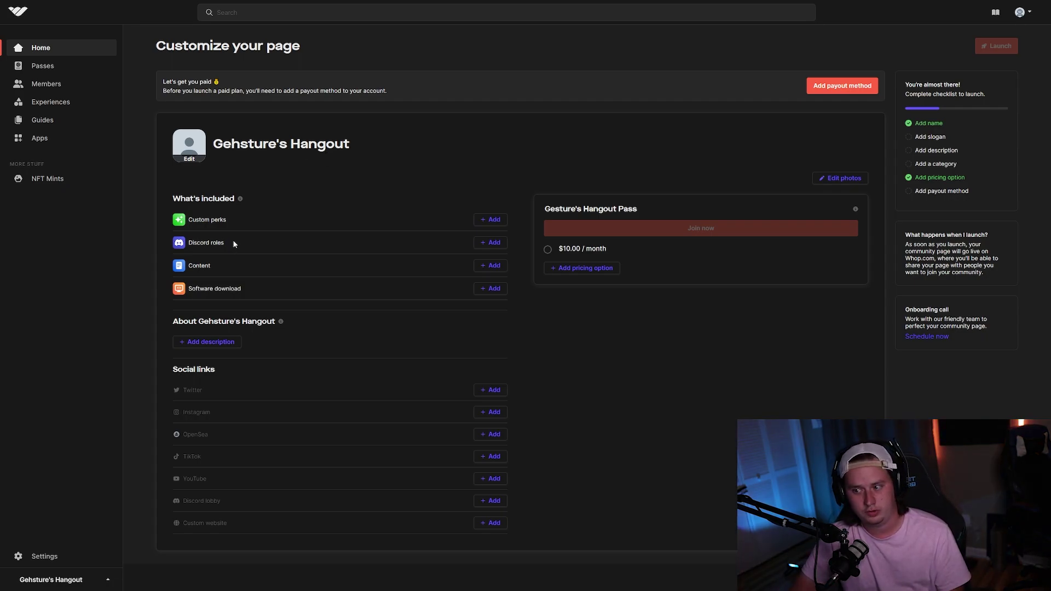
Add Discord roles to the pass's included items and start connecting Discord.
drag(211, 242, 239, 246)
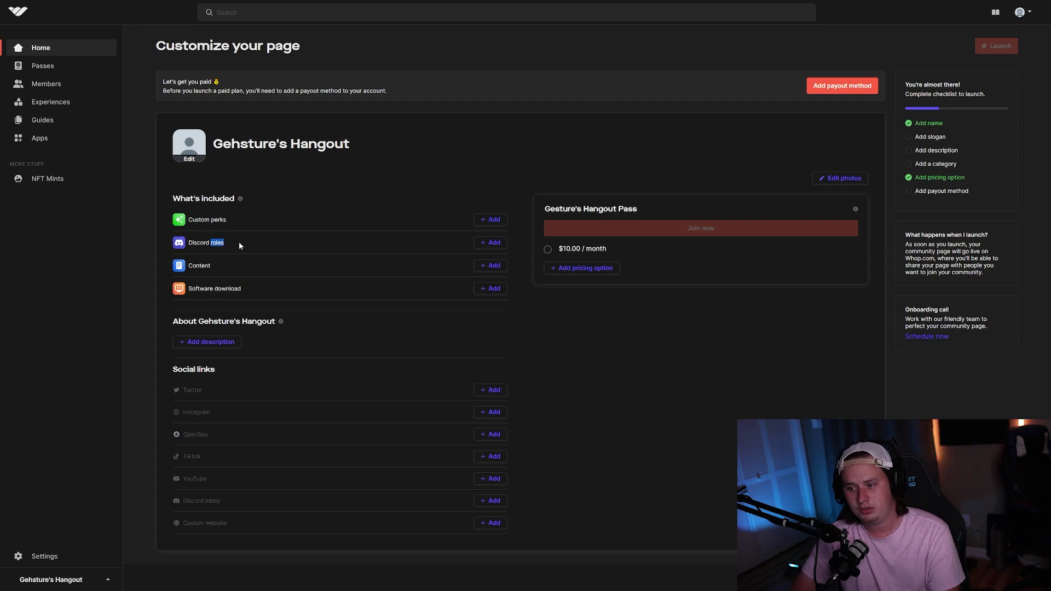
click(490, 244)
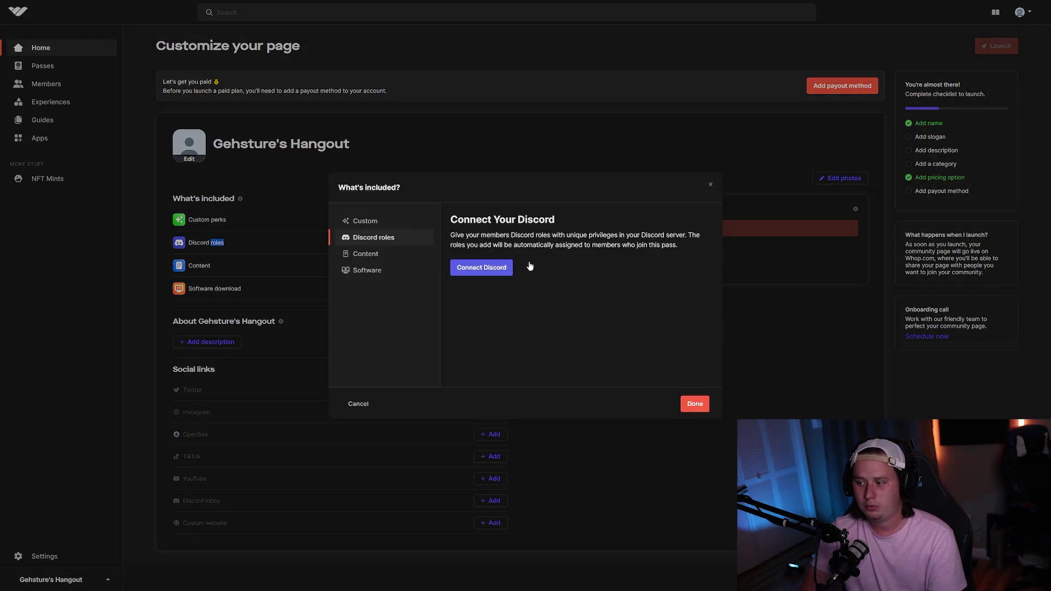
click(493, 268)
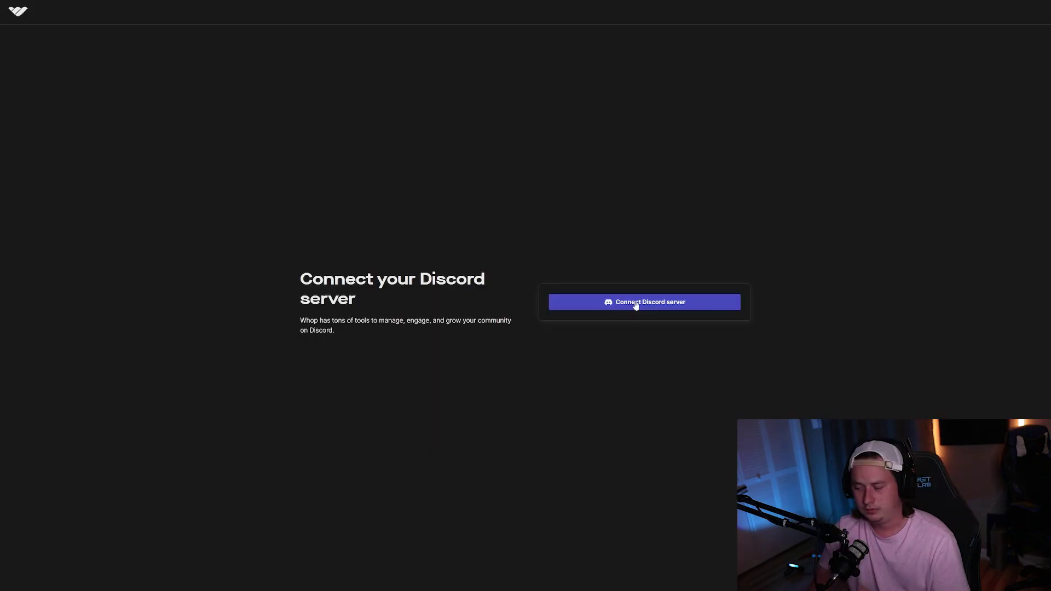
Add Whop Bot to the Gehsture's Hangout server and authorize its permissions.
click(636, 302)
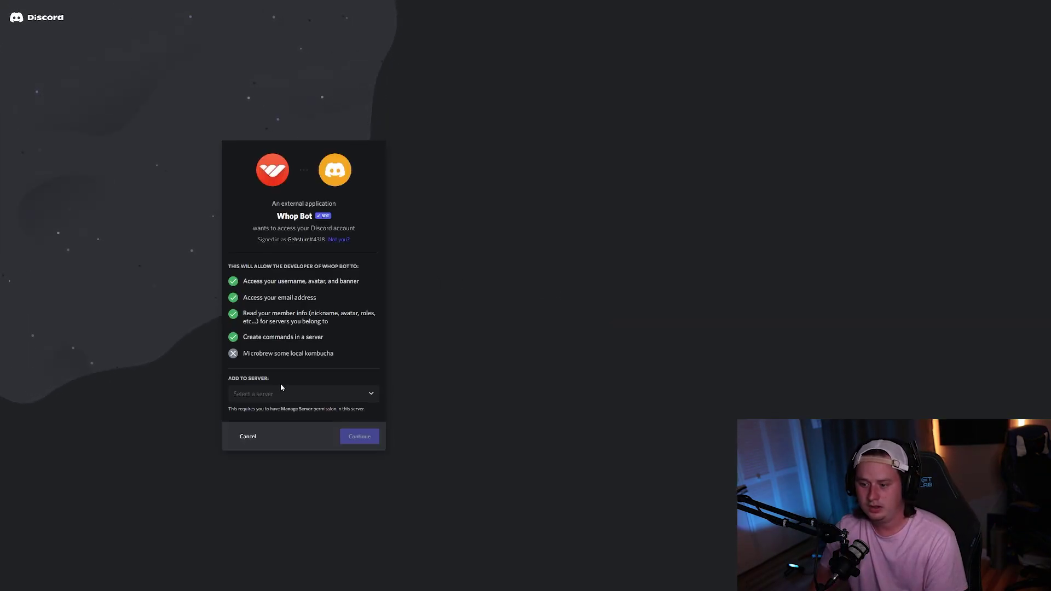
click(279, 395)
click(247, 287)
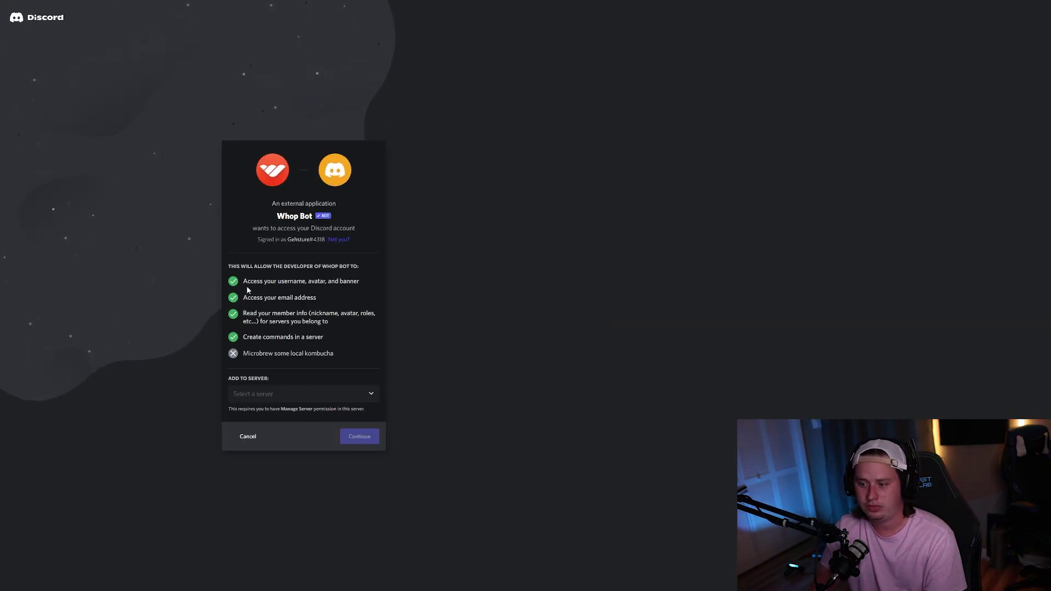
click(276, 399)
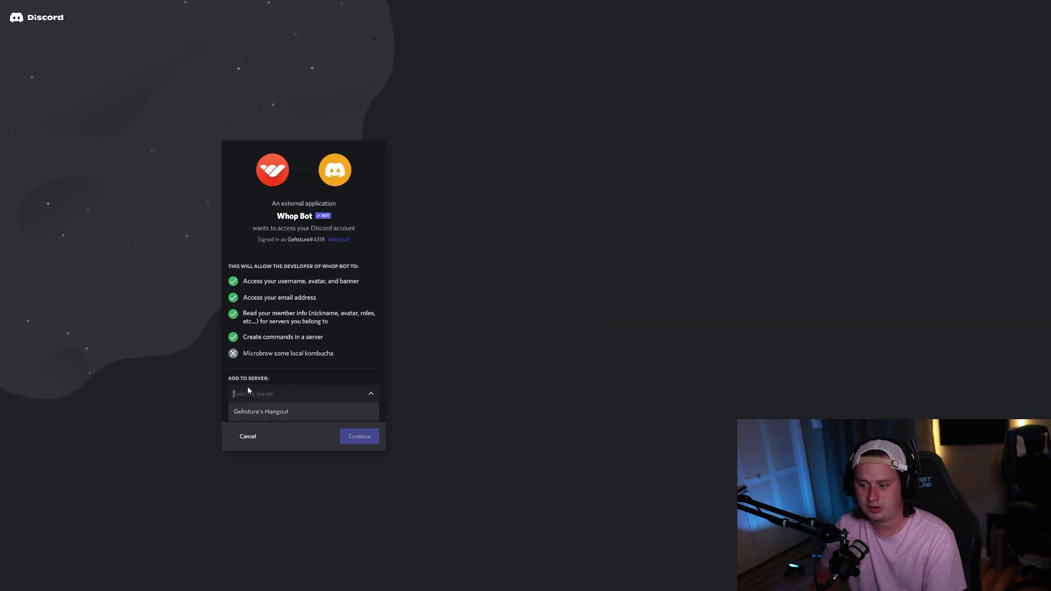
click(290, 410)
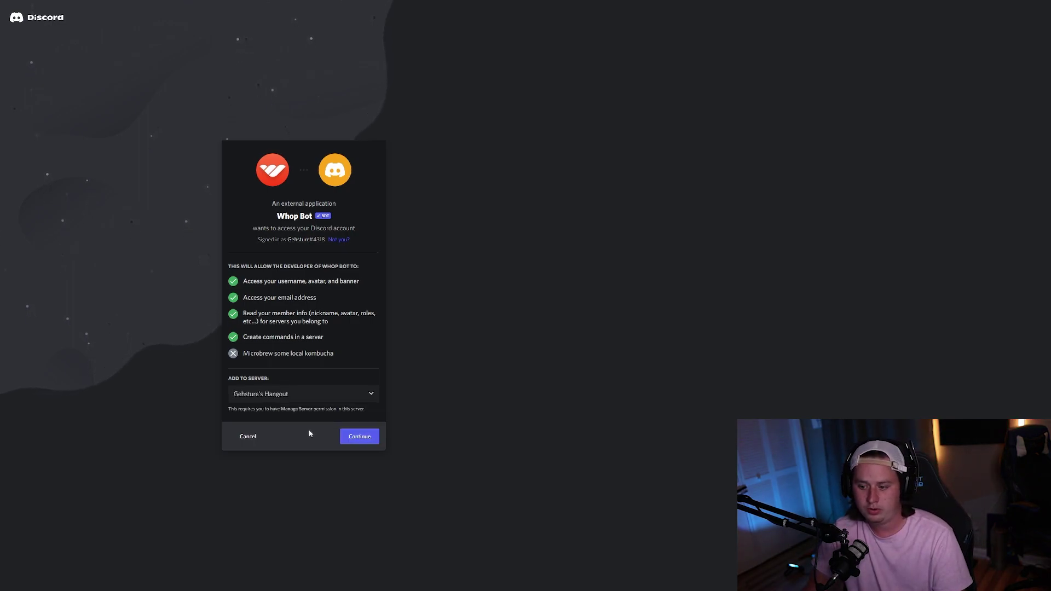
click(347, 437)
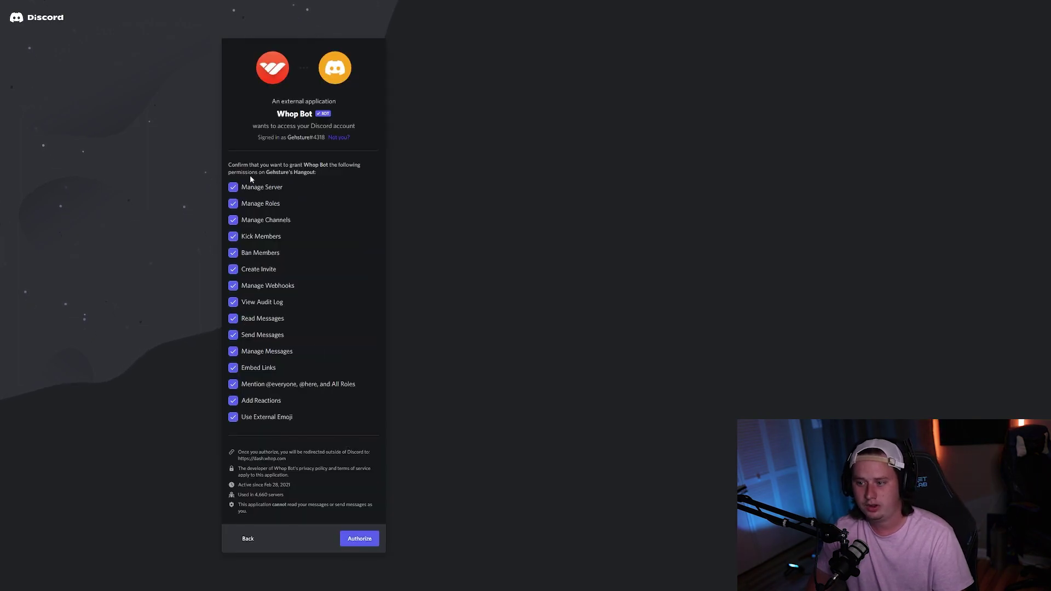
click(359, 539)
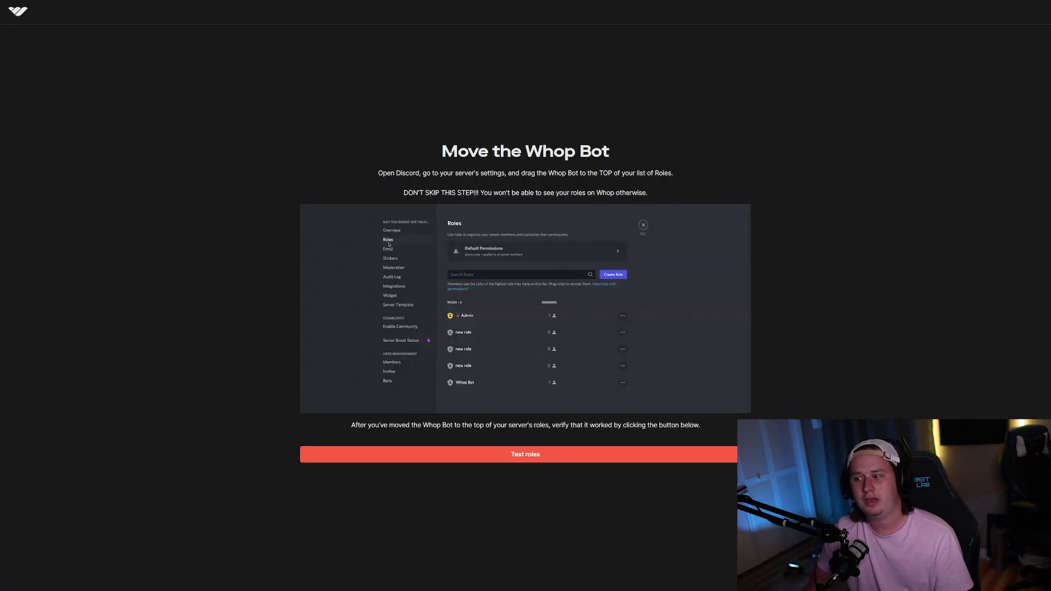
Read the Move the Whop Bot instructions, then switch to the Discord app.
drag(440, 152, 500, 354)
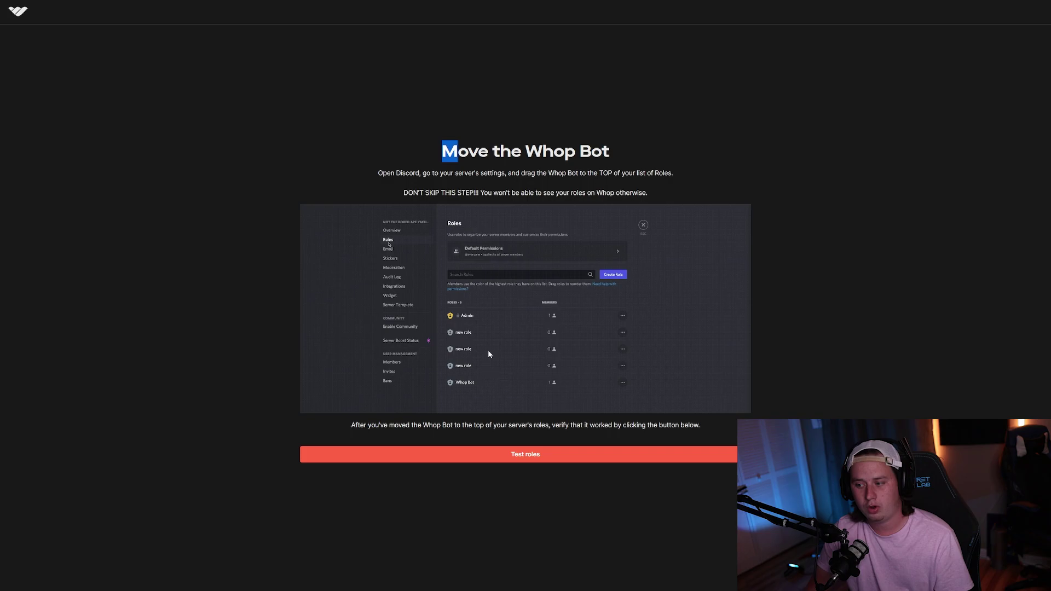
key(alt+Tab)
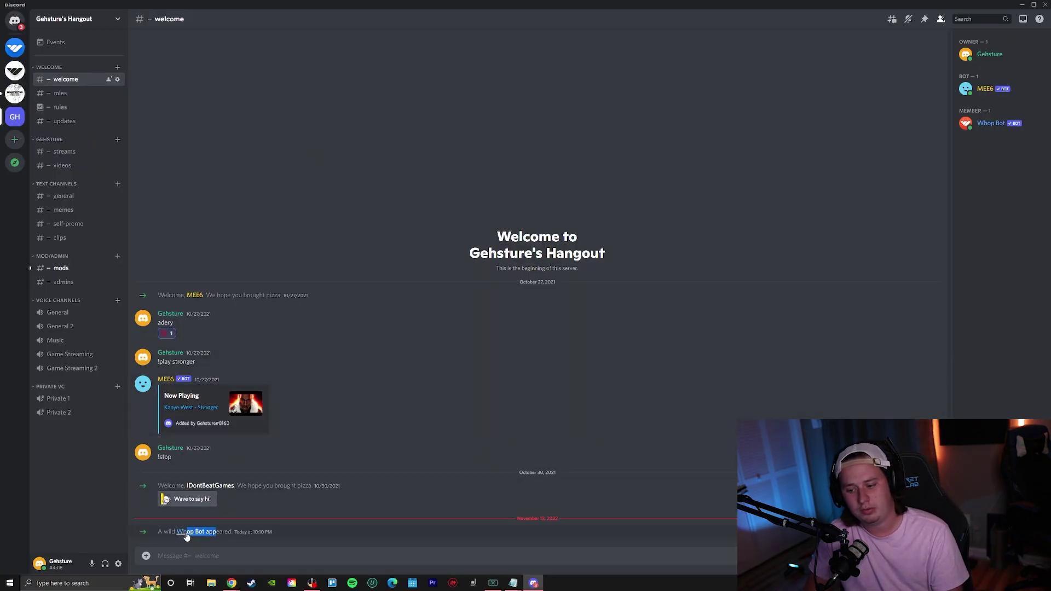
In Server Settings > Roles, drag Whop Bot to the top, save, and close.
click(95, 21)
click(70, 74)
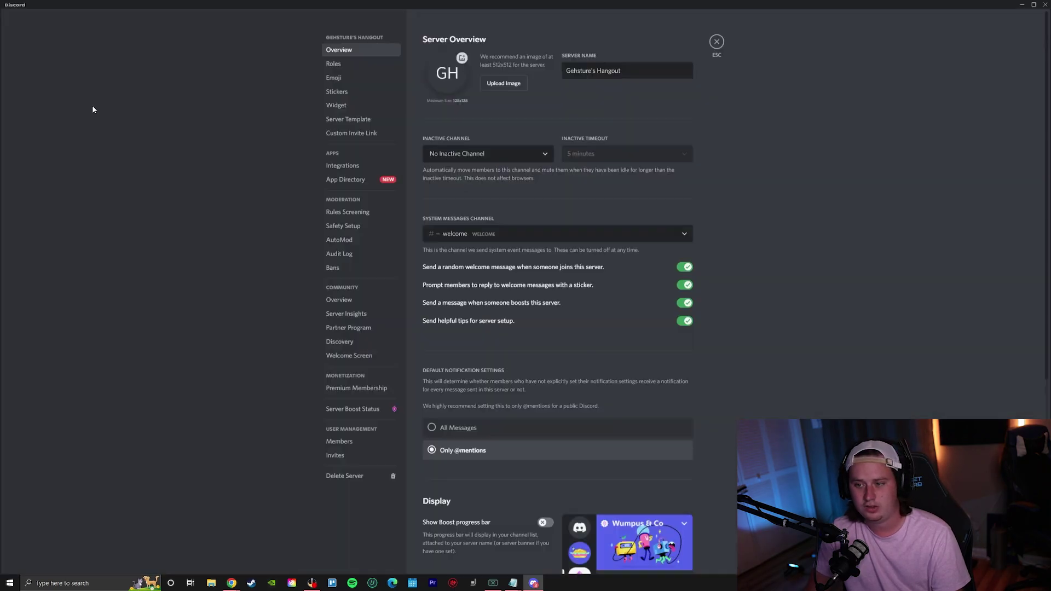
click(356, 65)
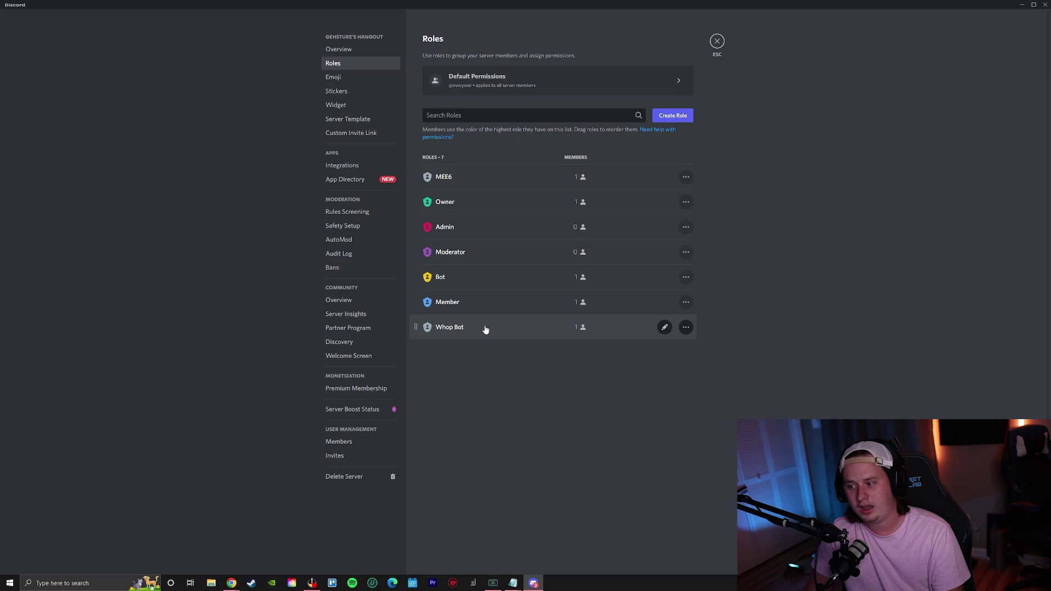
drag(417, 327, 425, 175)
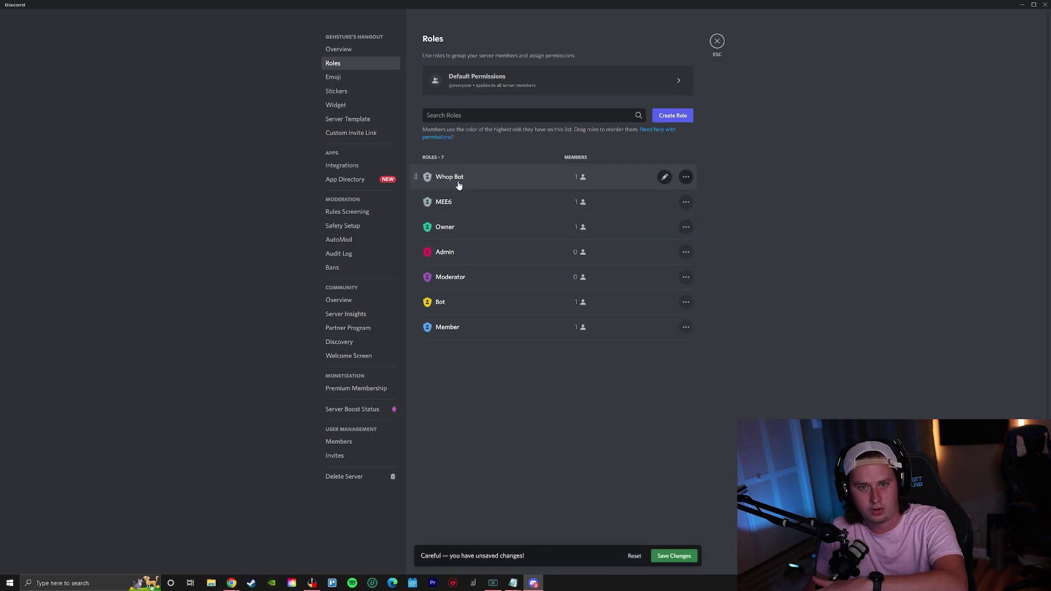
click(674, 555)
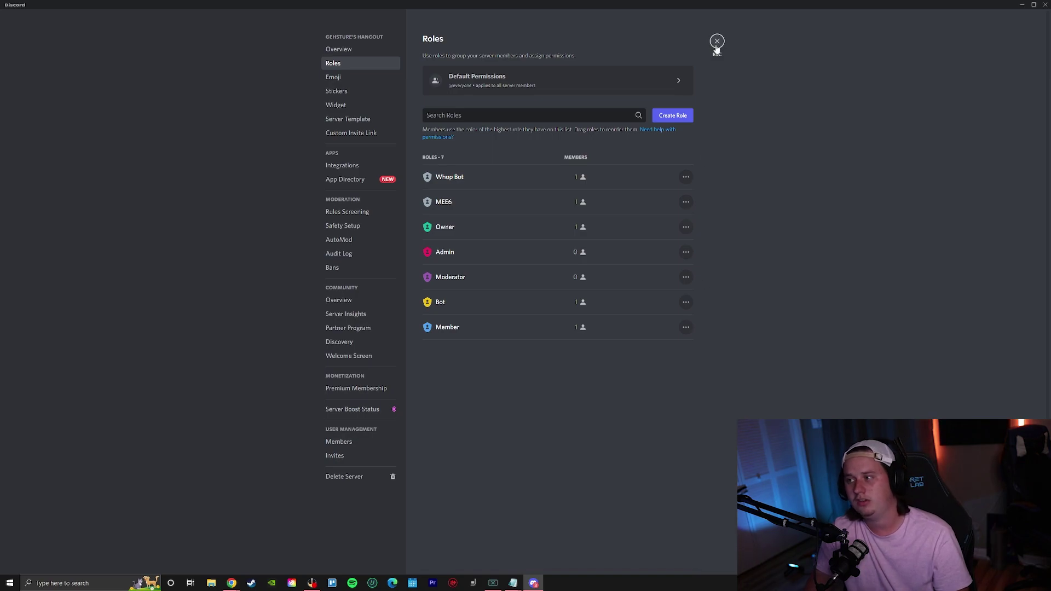
click(717, 42)
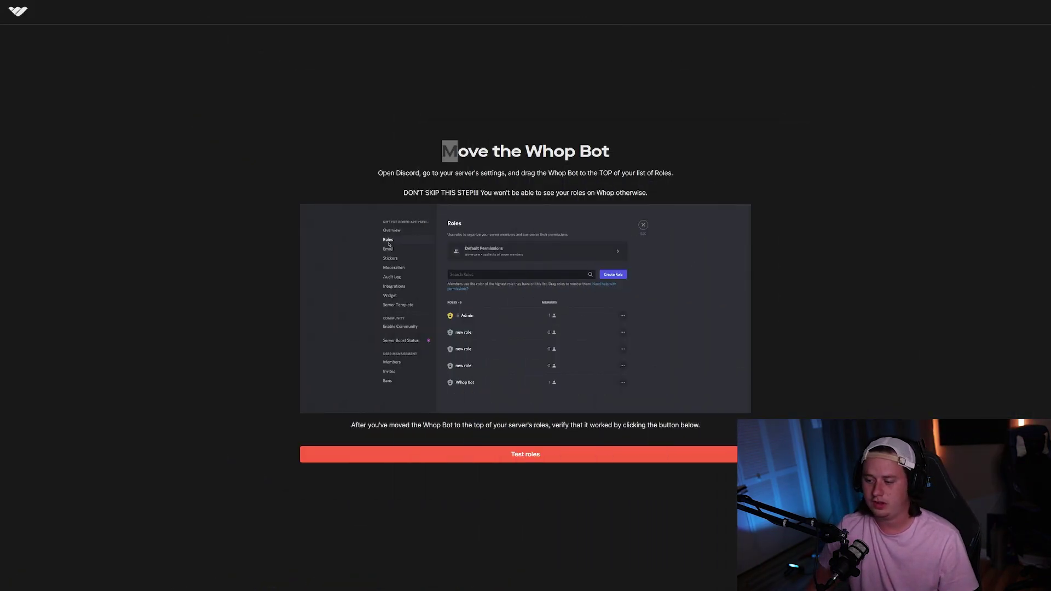
Test the Whop Bot's role position and complete the Discord server connection.
click(504, 457)
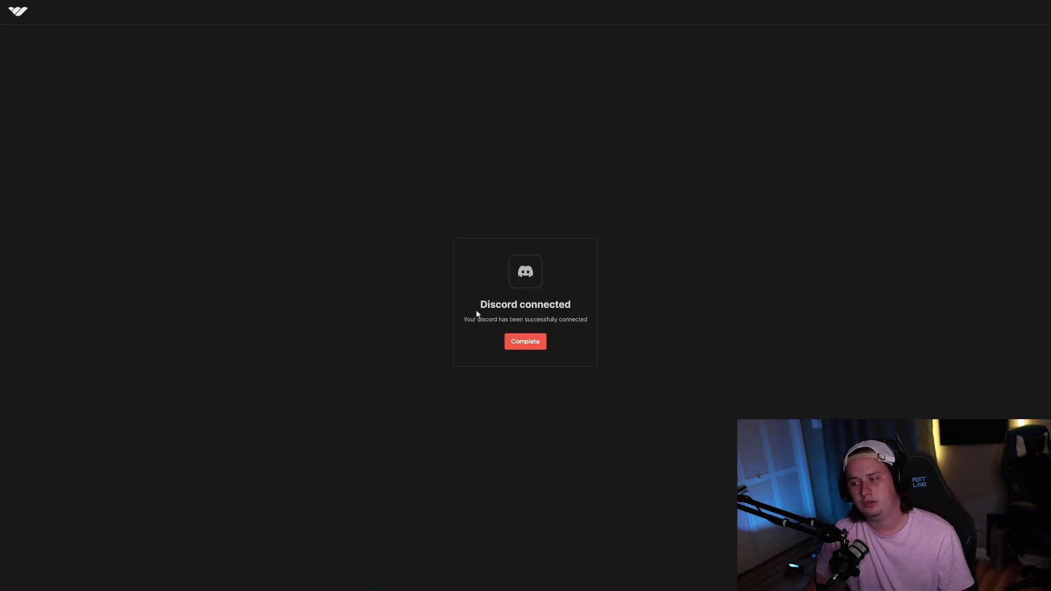
drag(477, 313, 565, 305)
click(564, 306)
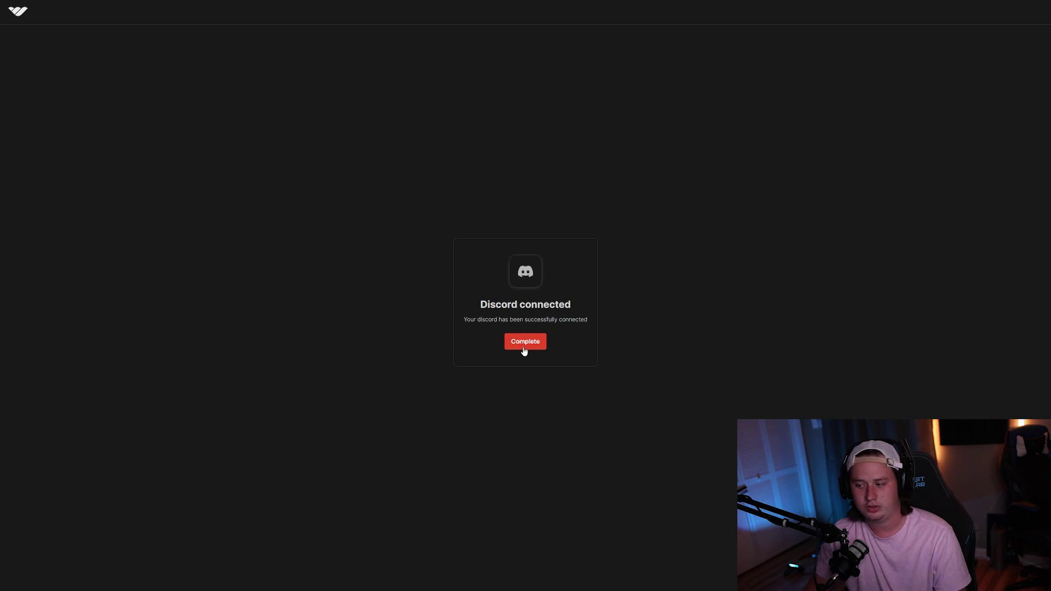
click(525, 343)
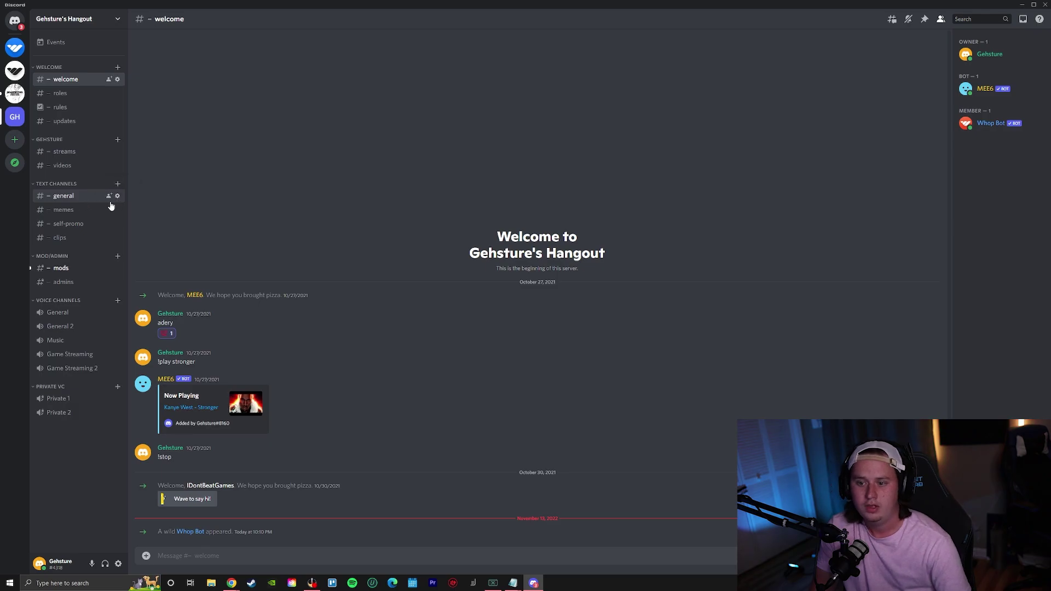
Make #general a private channel, grant the Member role View Channel, and save.
click(117, 200)
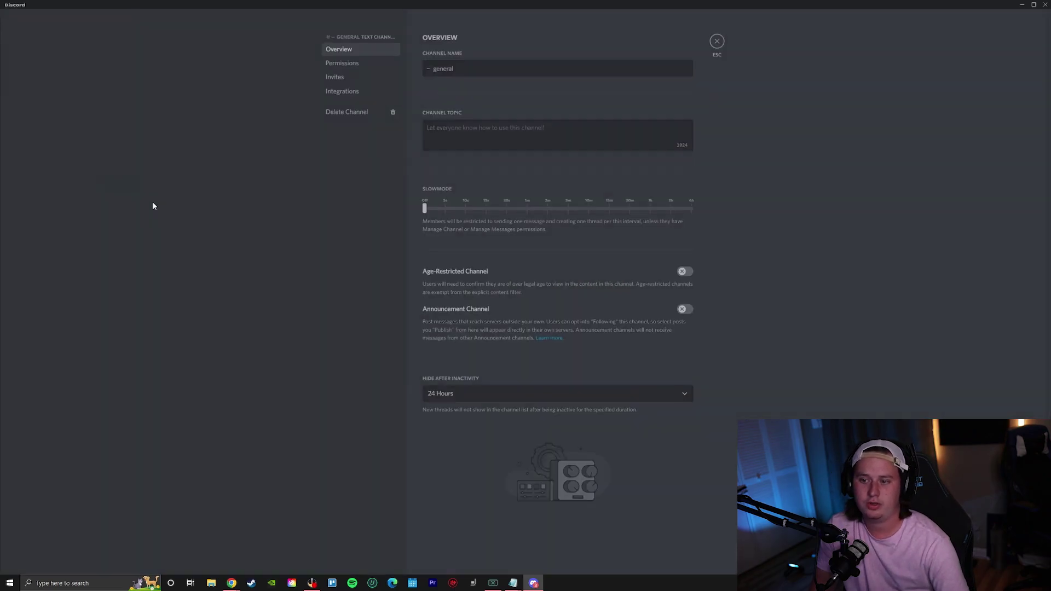
click(355, 65)
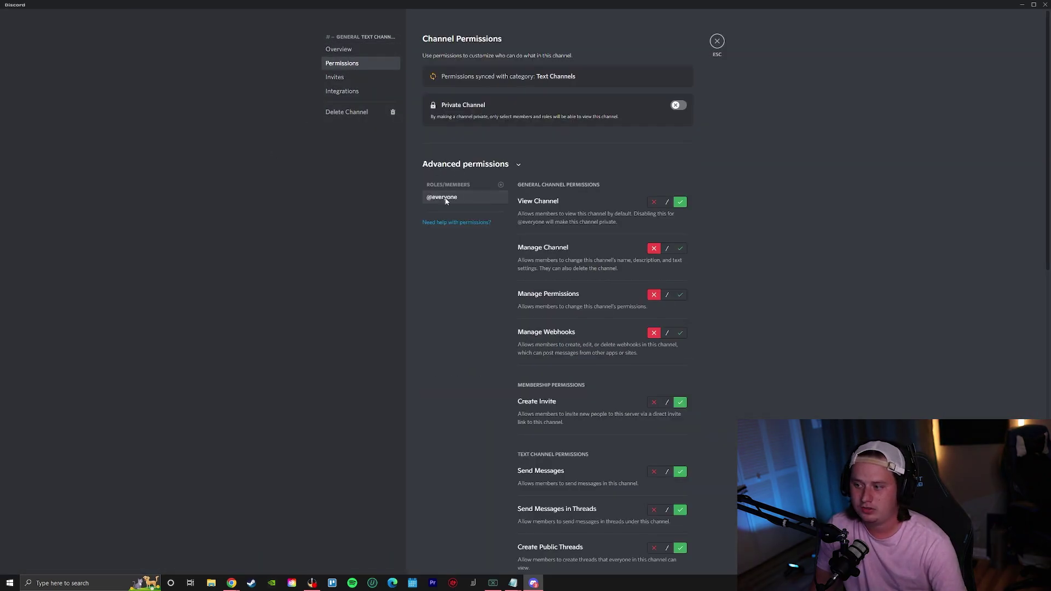
click(653, 203)
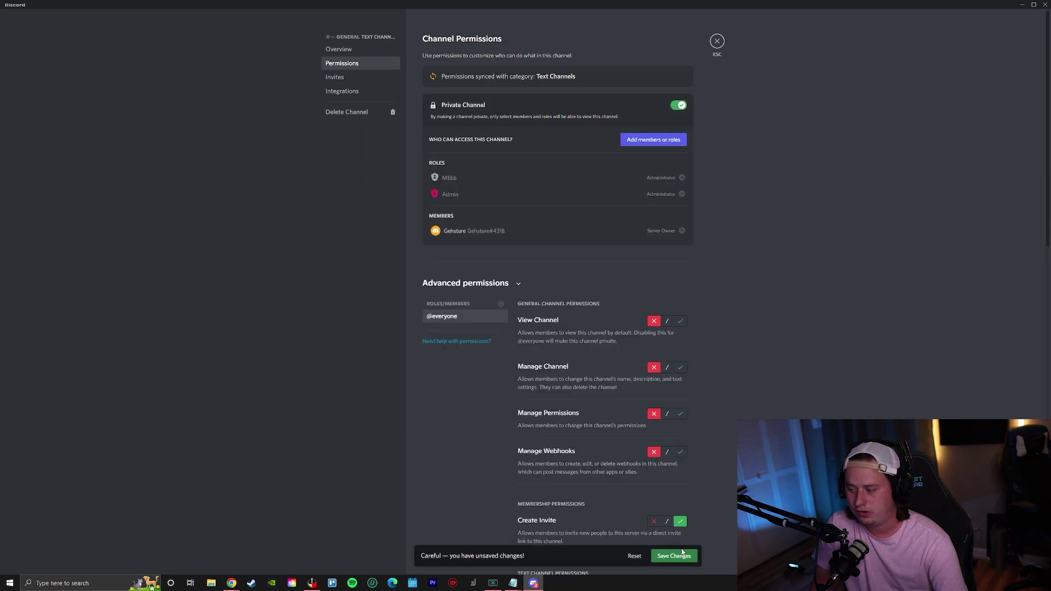
click(500, 309)
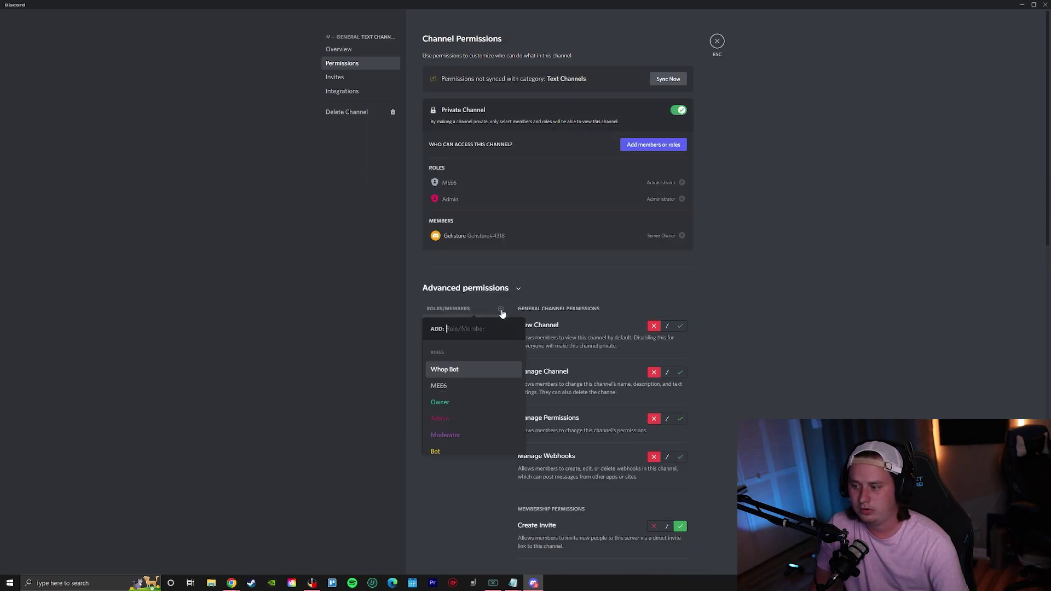
click(443, 428)
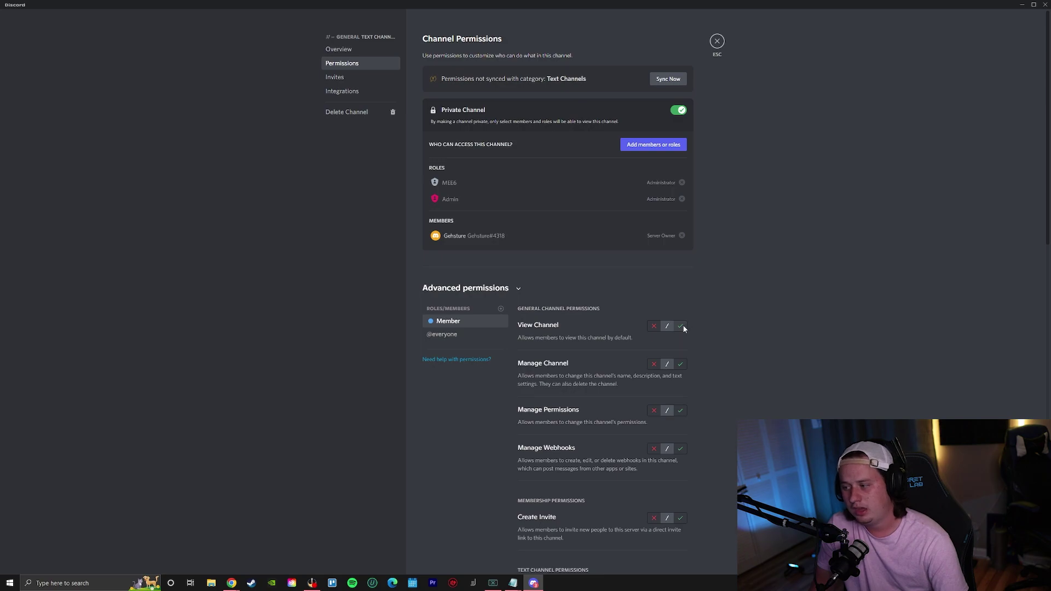
click(680, 326)
click(673, 556)
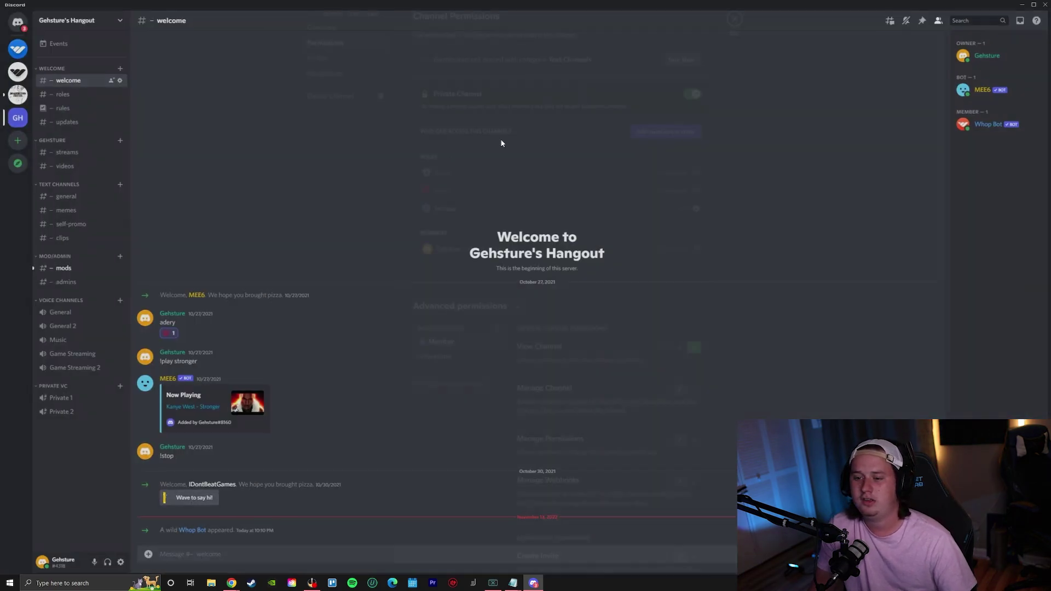
Close the Discord general channel's settings to get back to Whop's Discord role list.
click(71, 199)
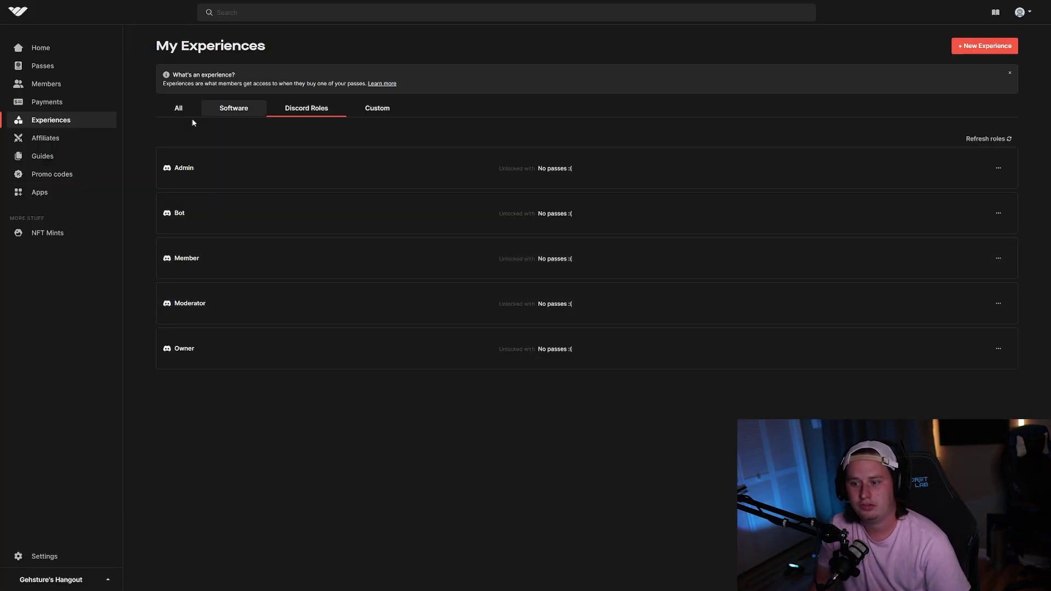
Add the Member Discord role to Gesture's Hangout Pass and save it.
click(432, 265)
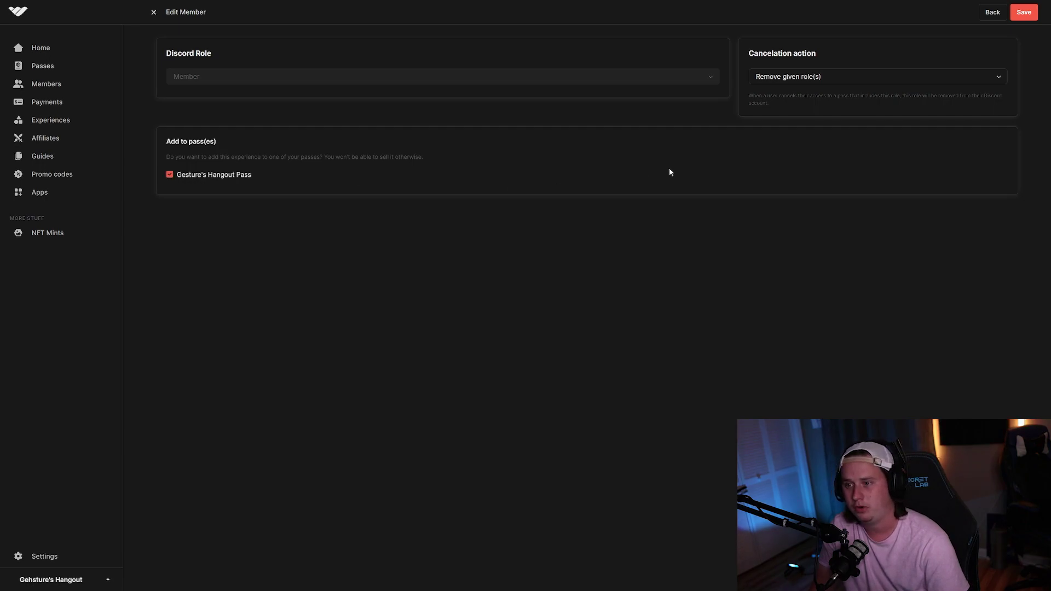
click(1022, 16)
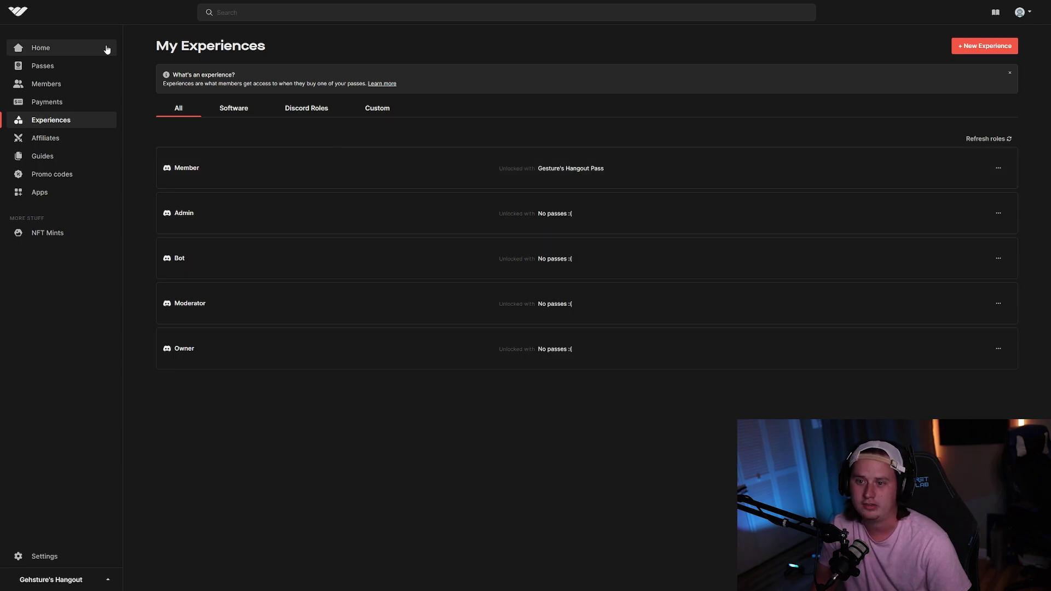
Open the edit page for Gesture's Hangout Pass's $10.00 monthly plan.
click(62, 71)
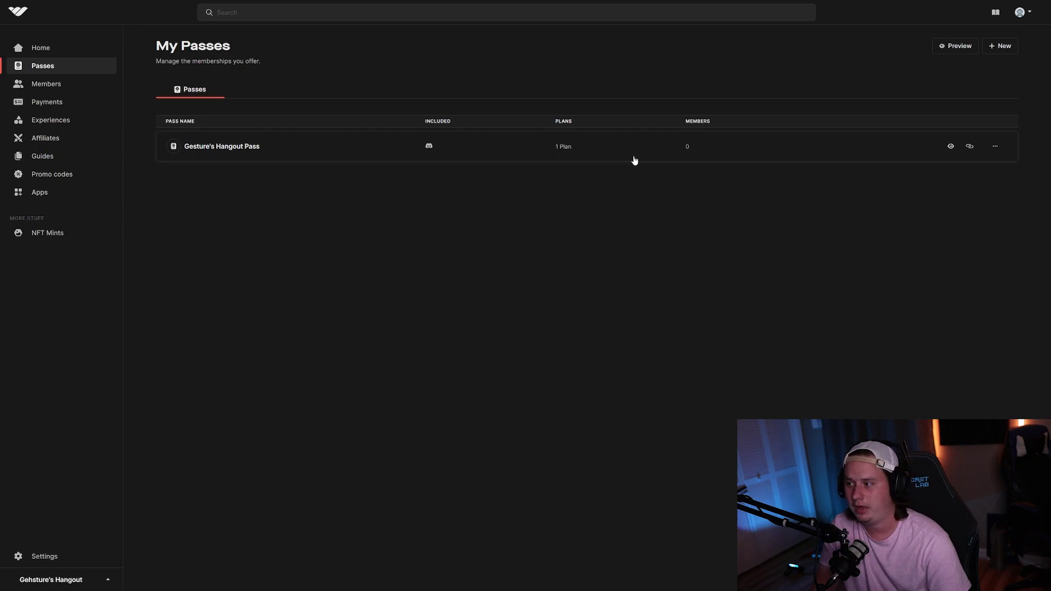
click(609, 145)
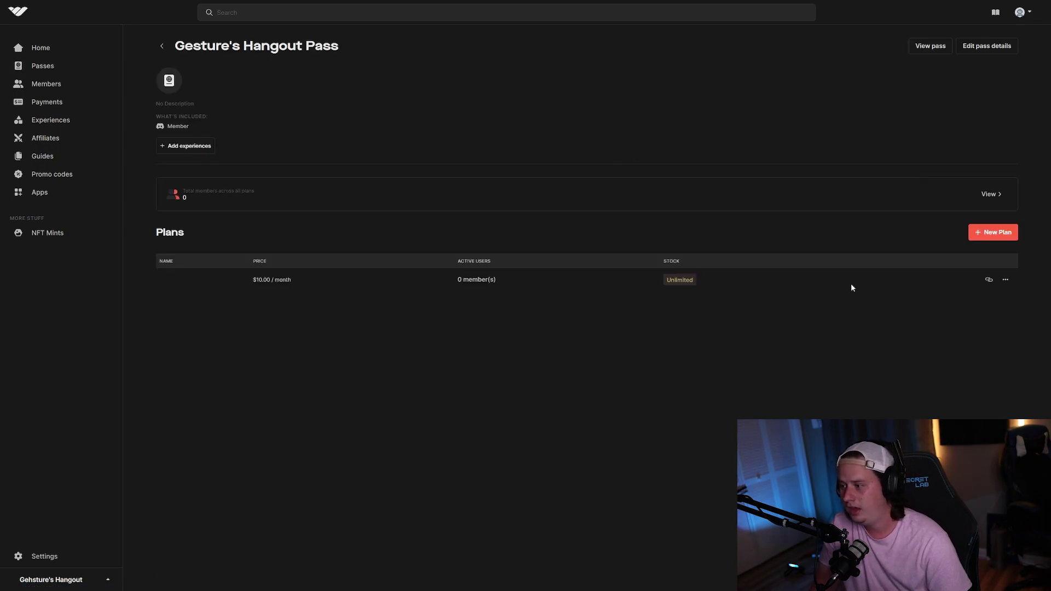
click(1014, 281)
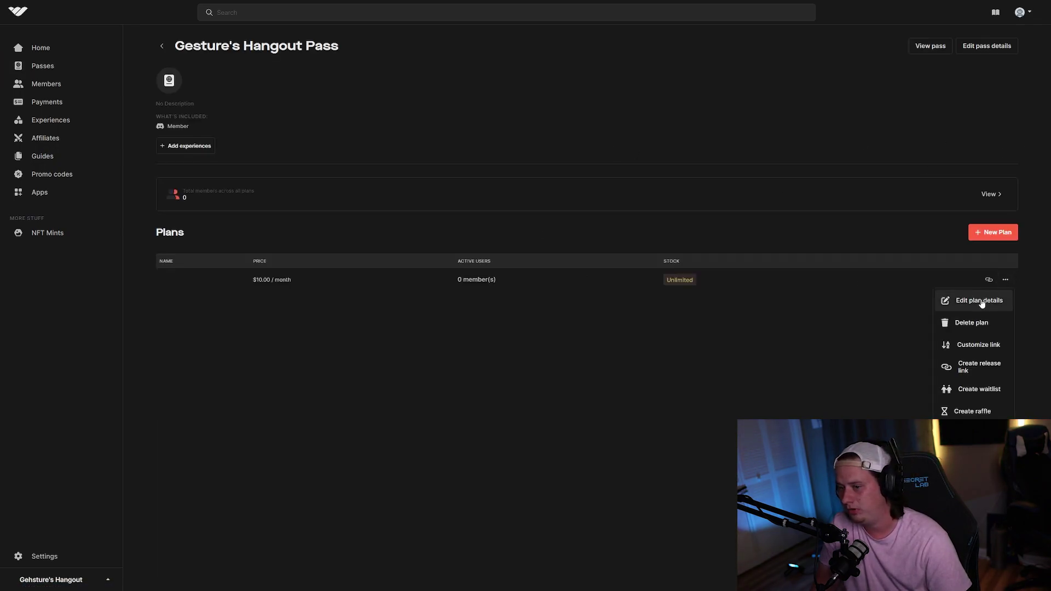
click(980, 302)
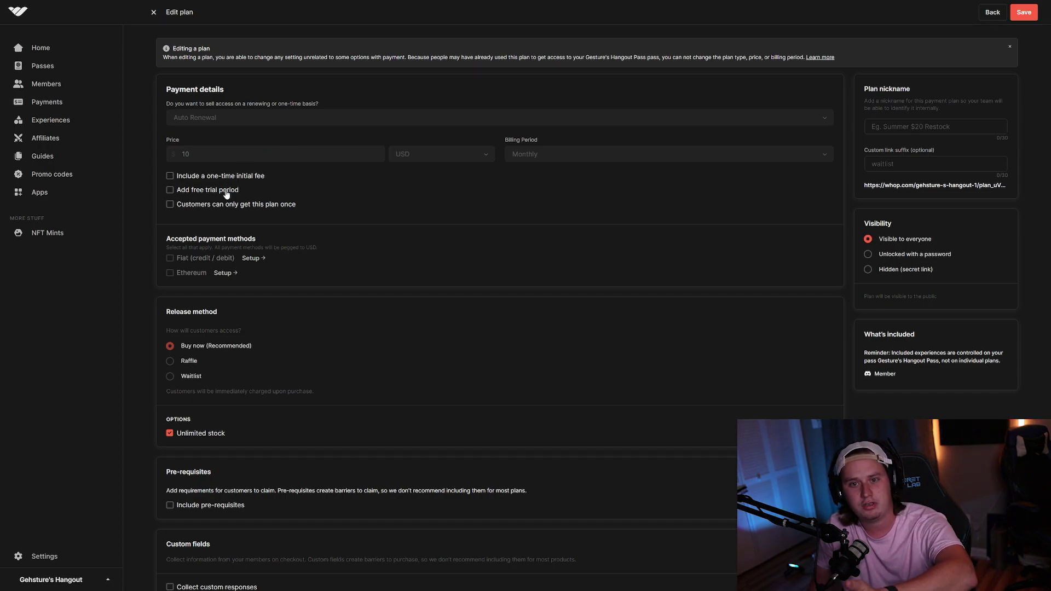
Try a 3-day free trial, then clear it and turn the trial back off.
click(210, 195)
key(Tab)
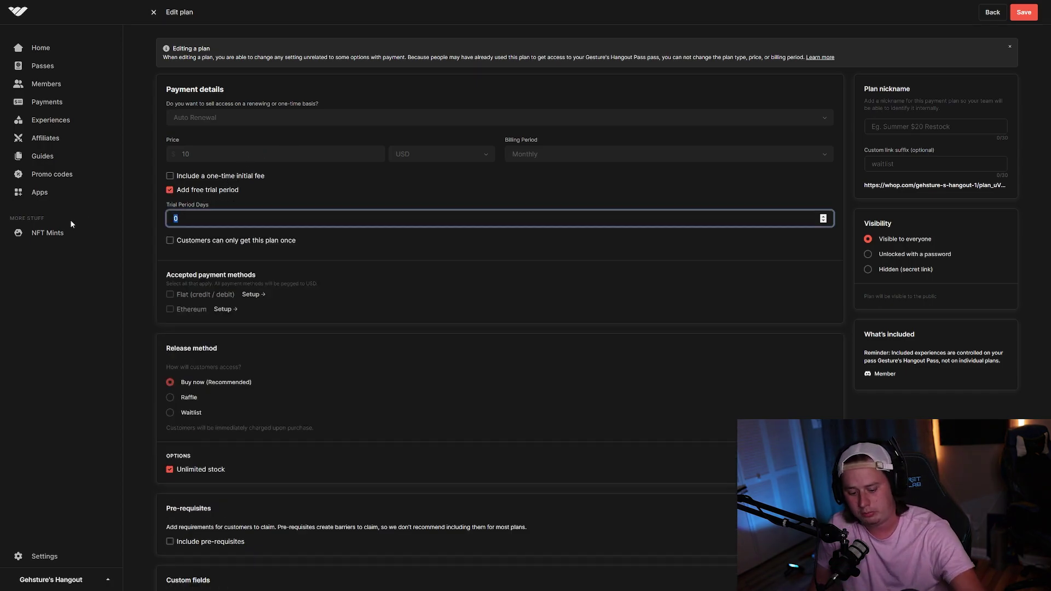
text(3)
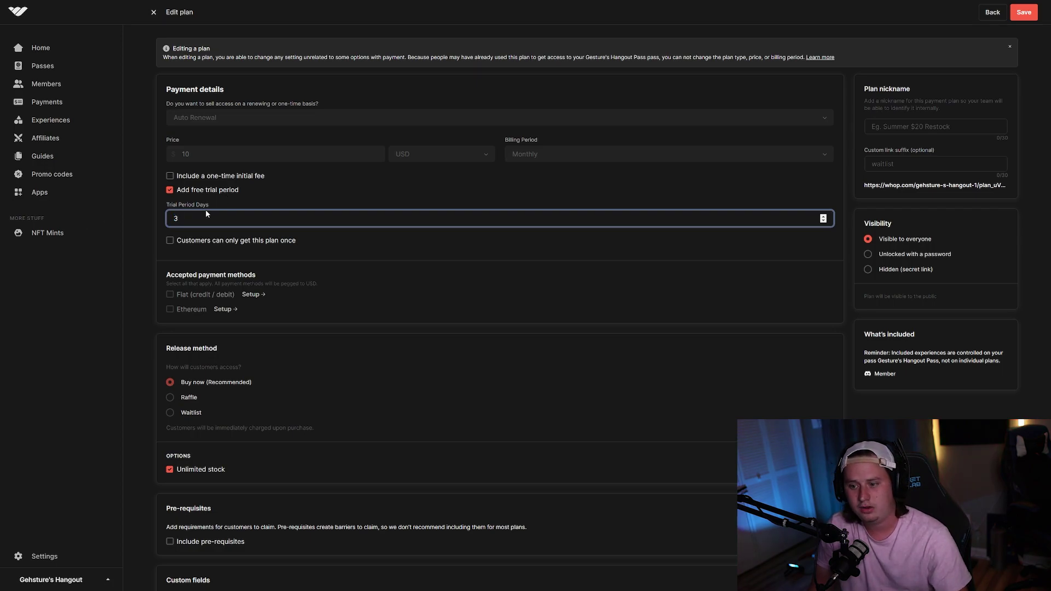
key(BackSpace)
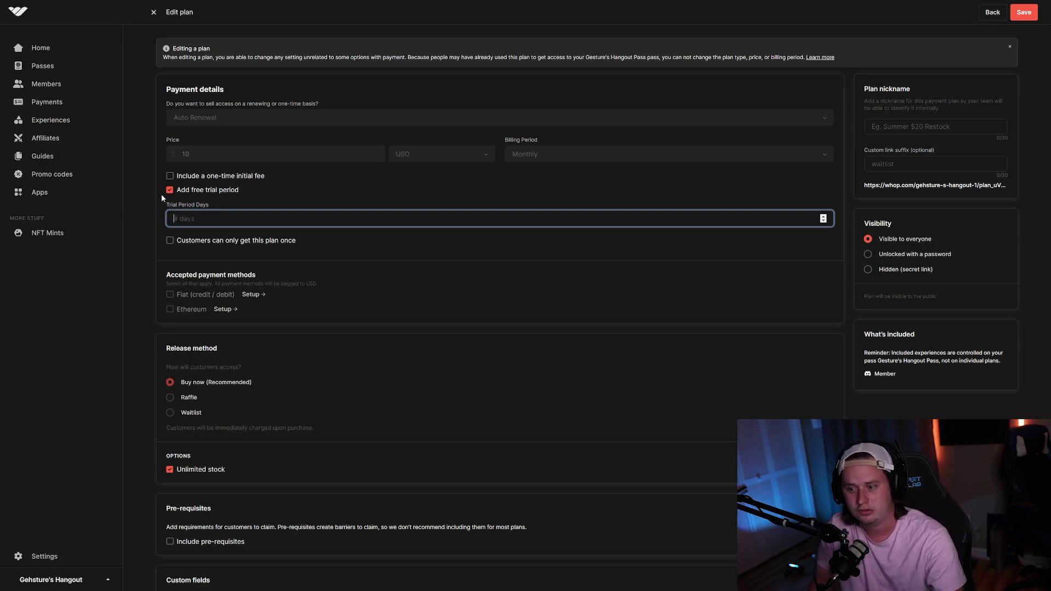
click(212, 196)
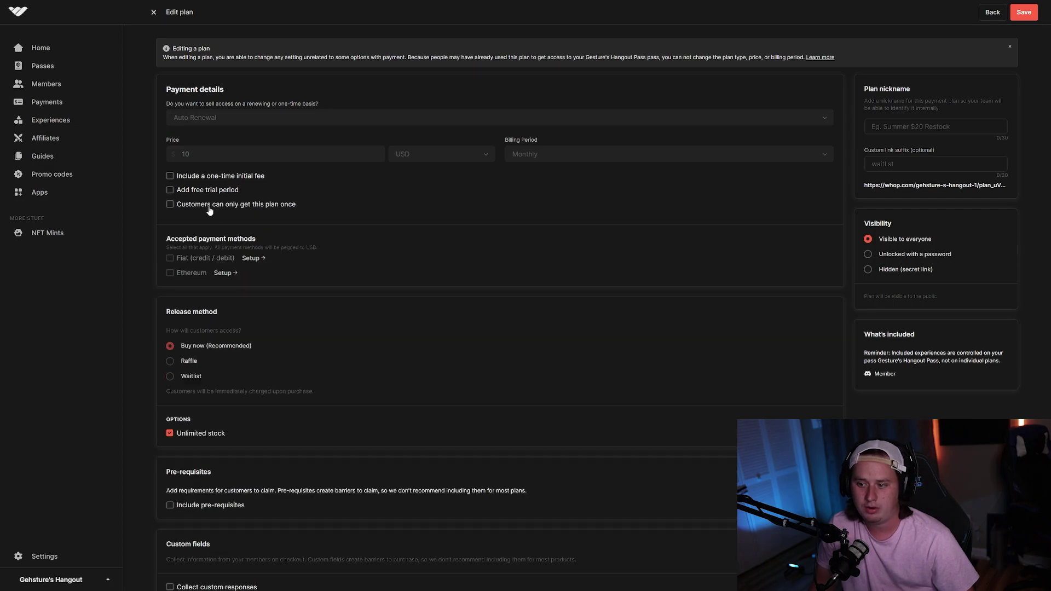
Try a $10 one-time initial fee, then remove the initial fee from the plan.
drag(221, 176, 237, 175)
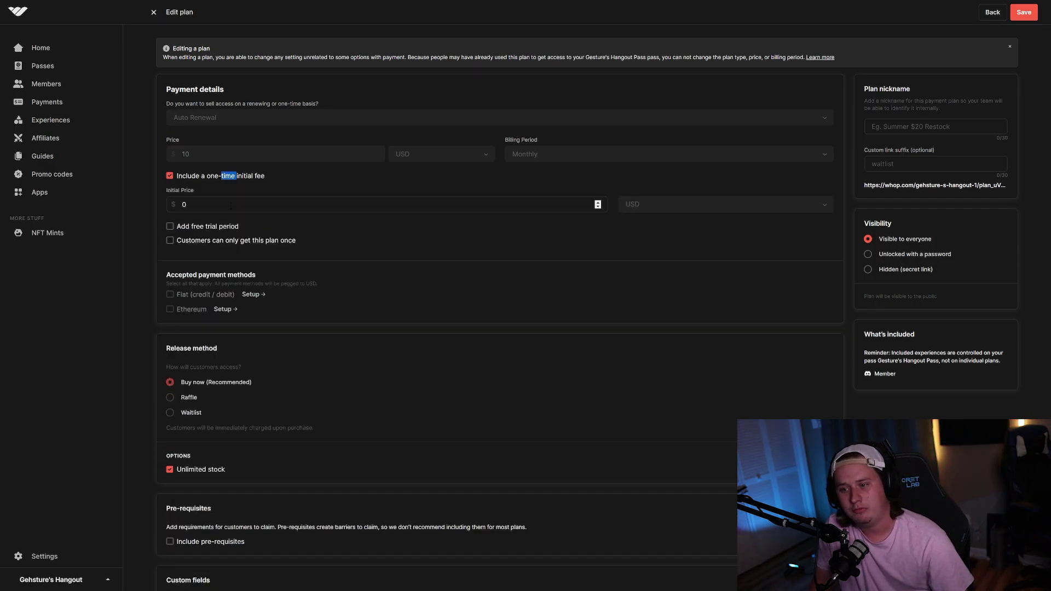
click(193, 198)
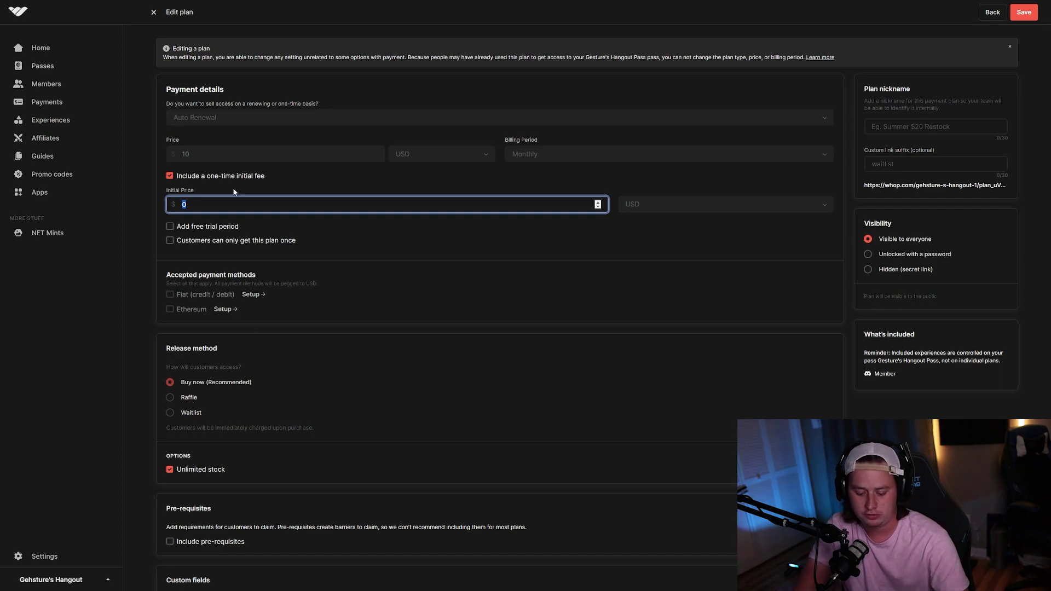
text(10)
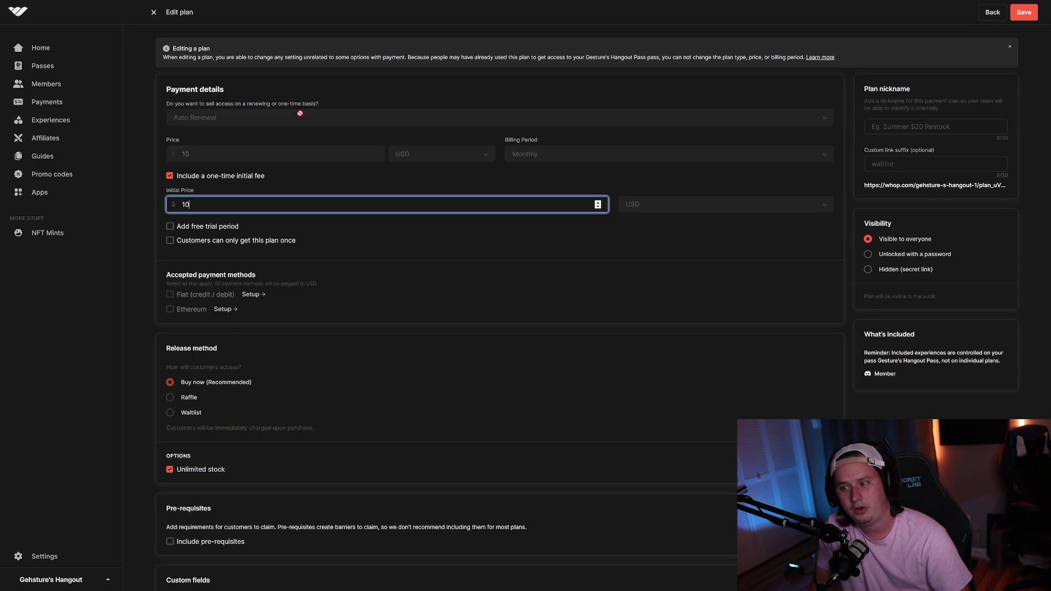
click(200, 151)
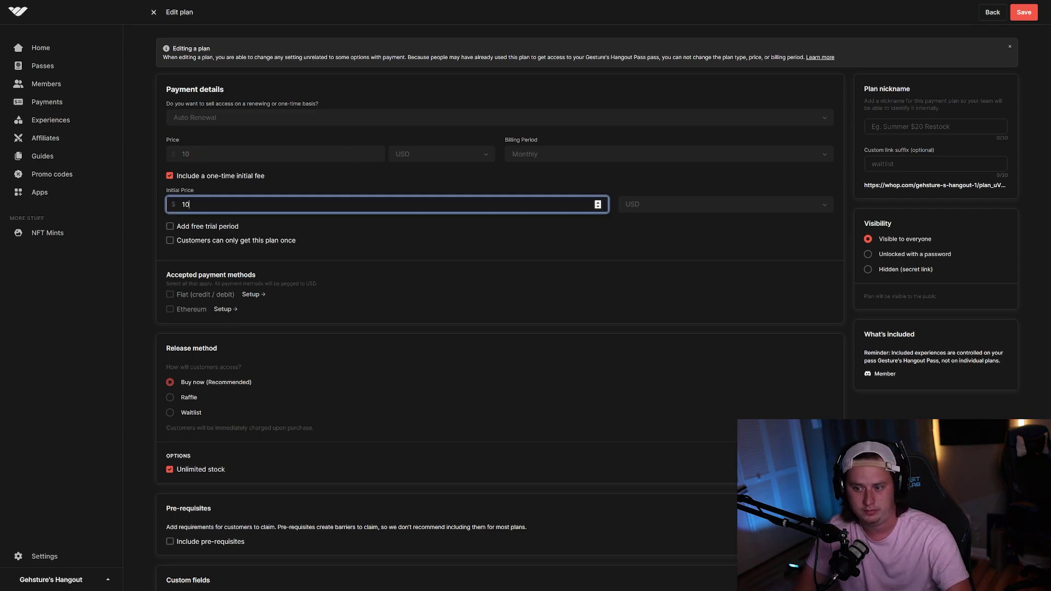
click(199, 176)
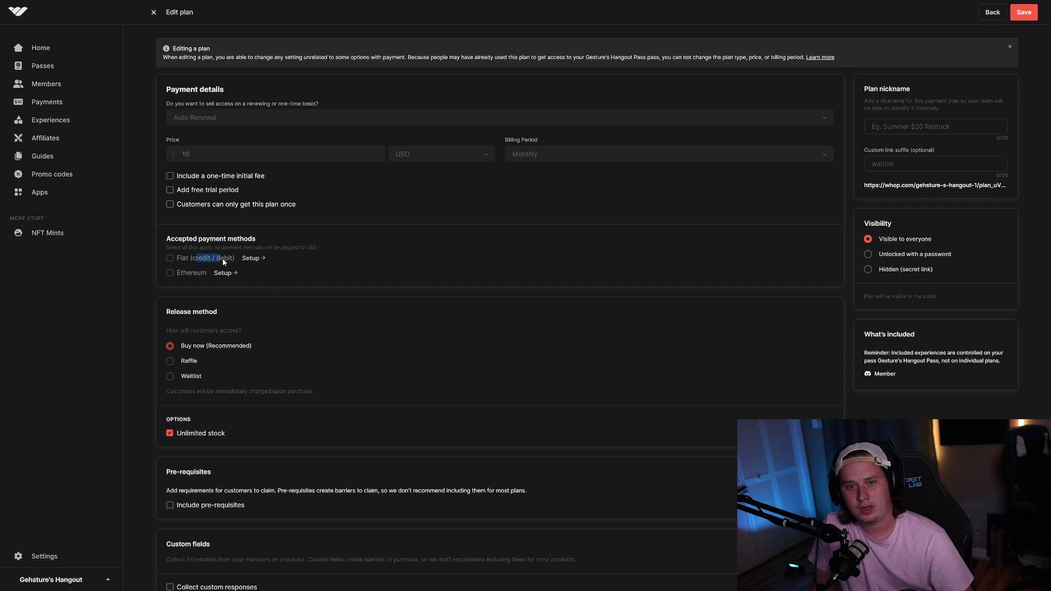
Accept Fiat (credit / debit) card payments on the $10 plan and save it.
click(203, 279)
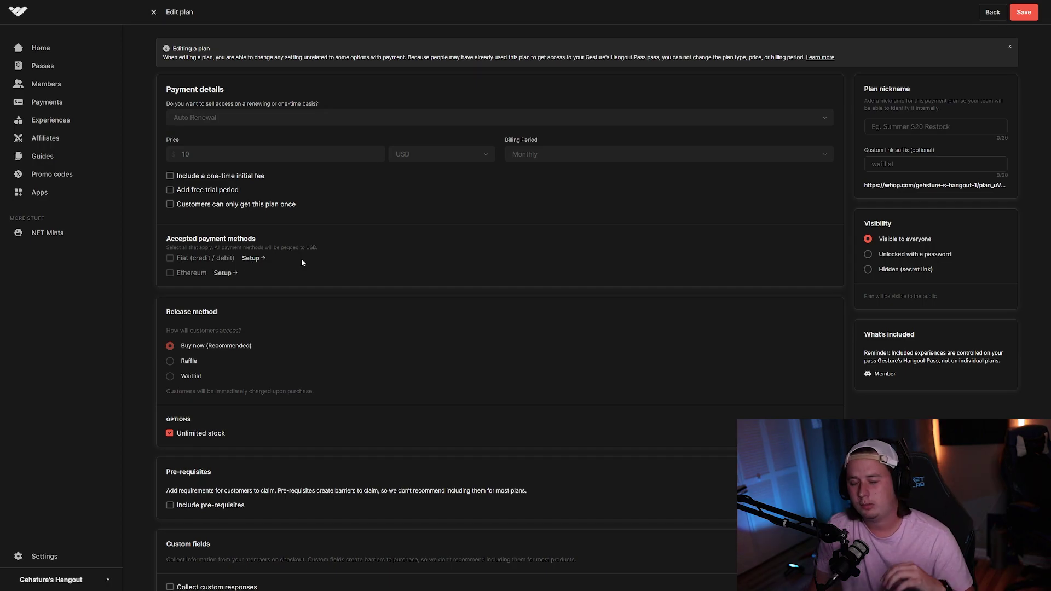
click(216, 254)
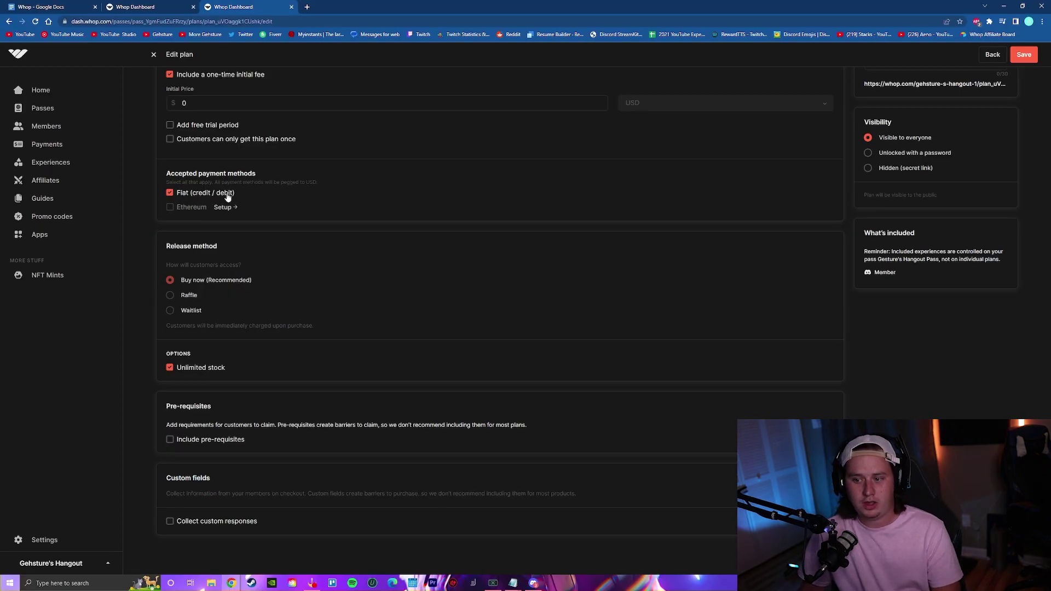
scroll(297, 232, up, 3)
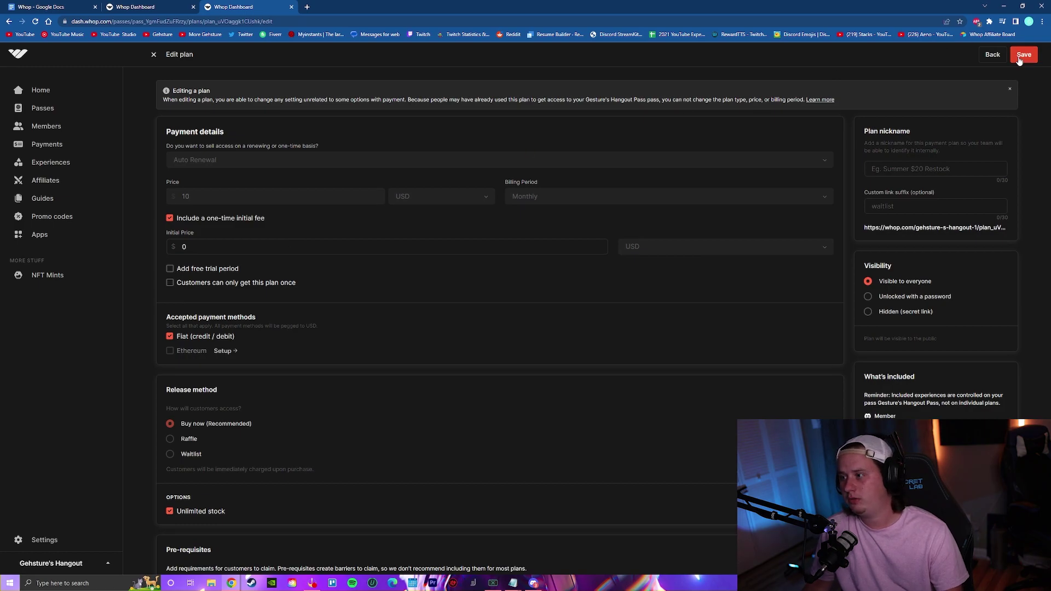
click(1024, 56)
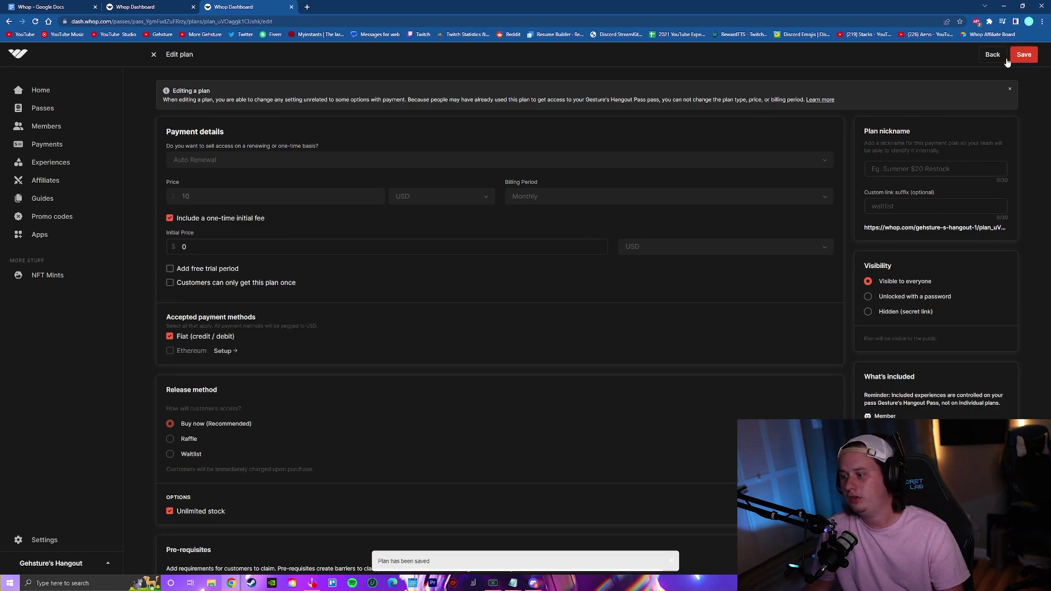
Open Gesture's Hangout Pass, glance at its members, and bring up its details editor.
click(77, 108)
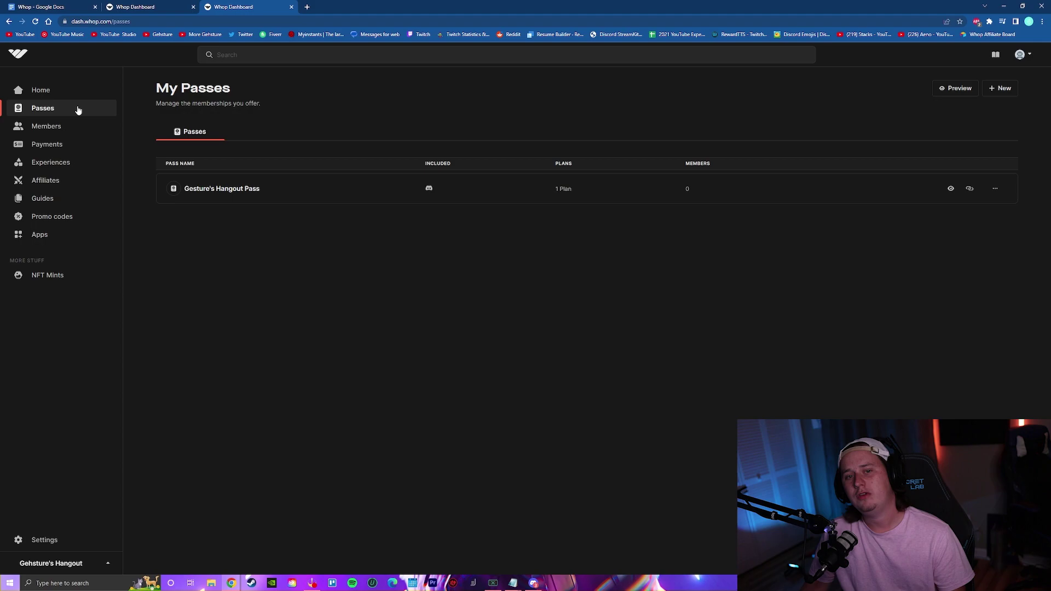
click(474, 193)
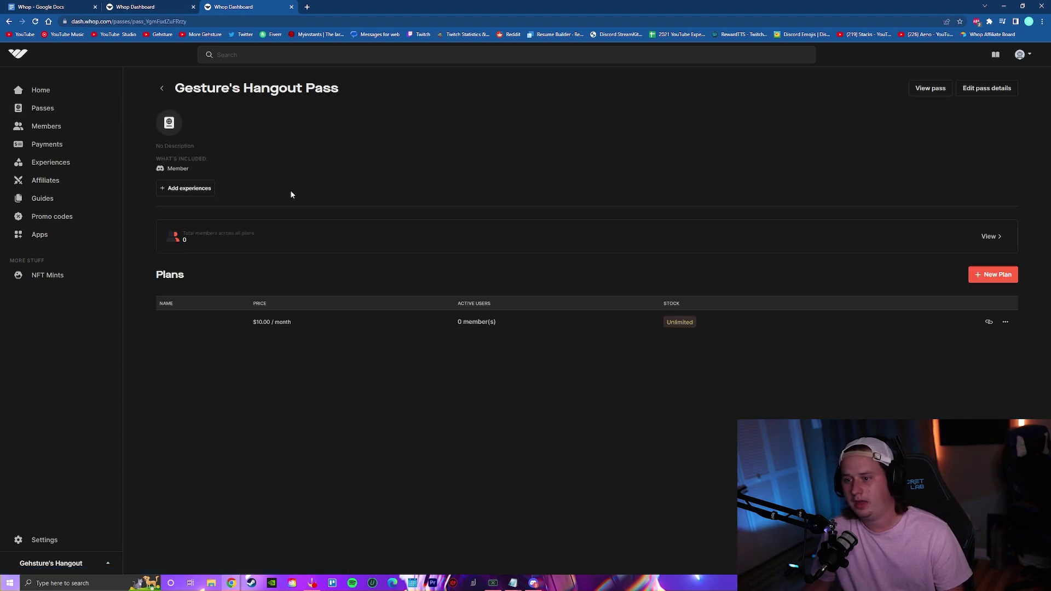
click(989, 238)
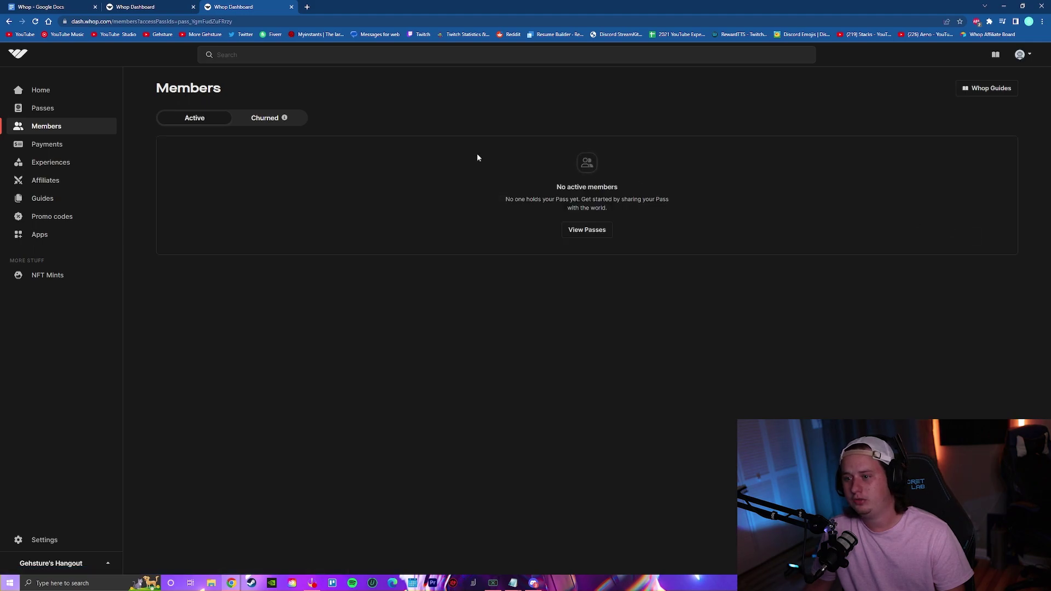
key(alt+Left)
click(980, 88)
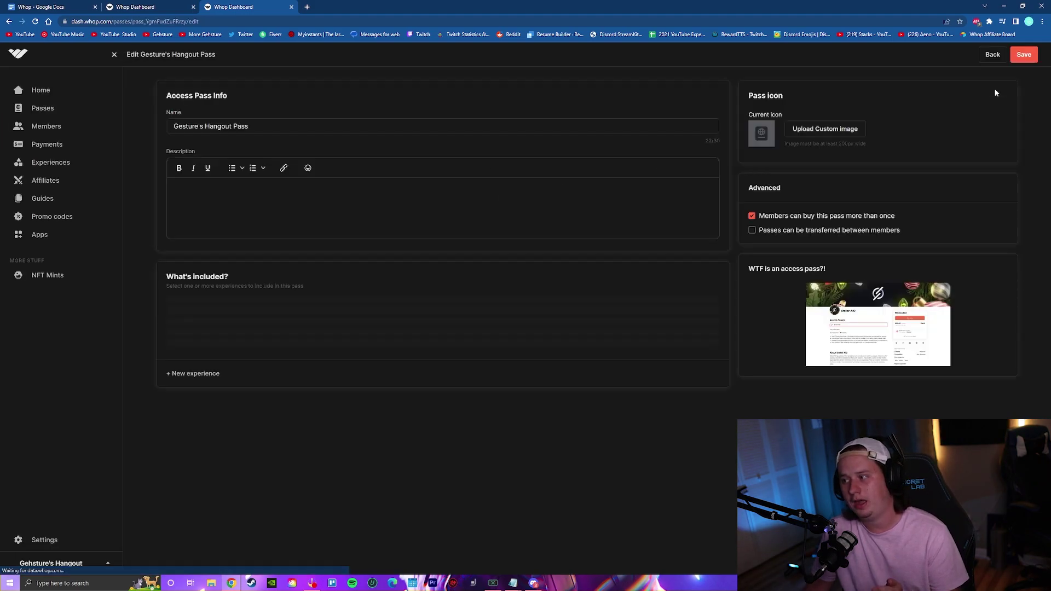
click(882, 334)
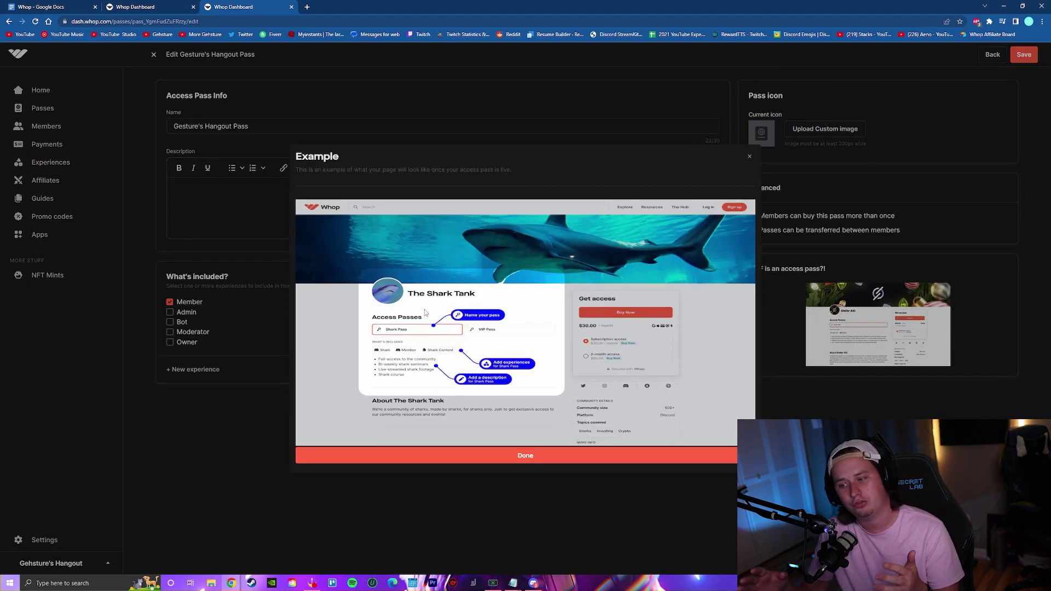
click(584, 454)
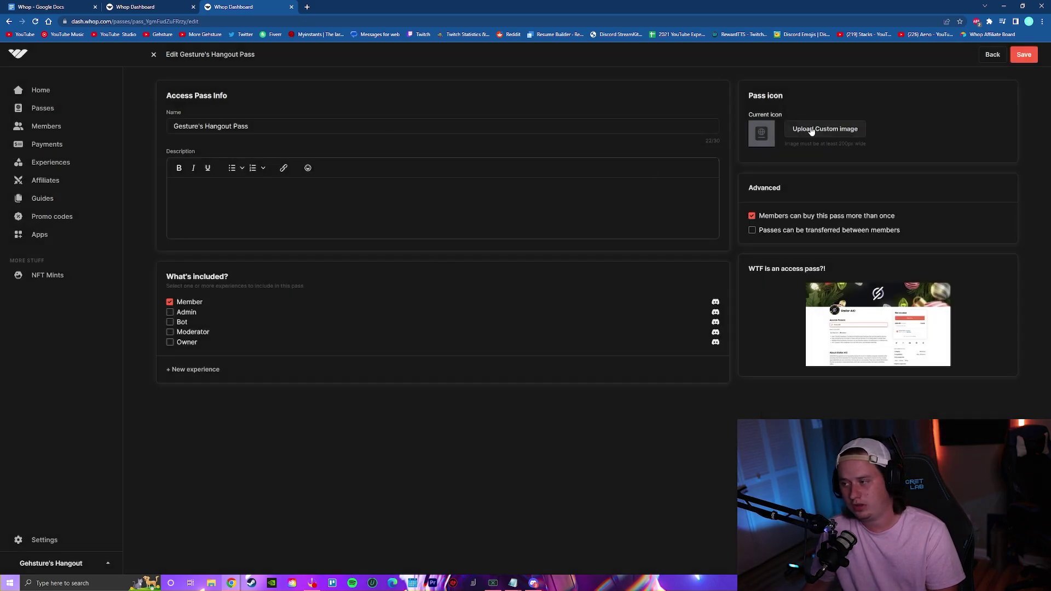
Enter 'Test' as the pass description and save the pass.
click(340, 188)
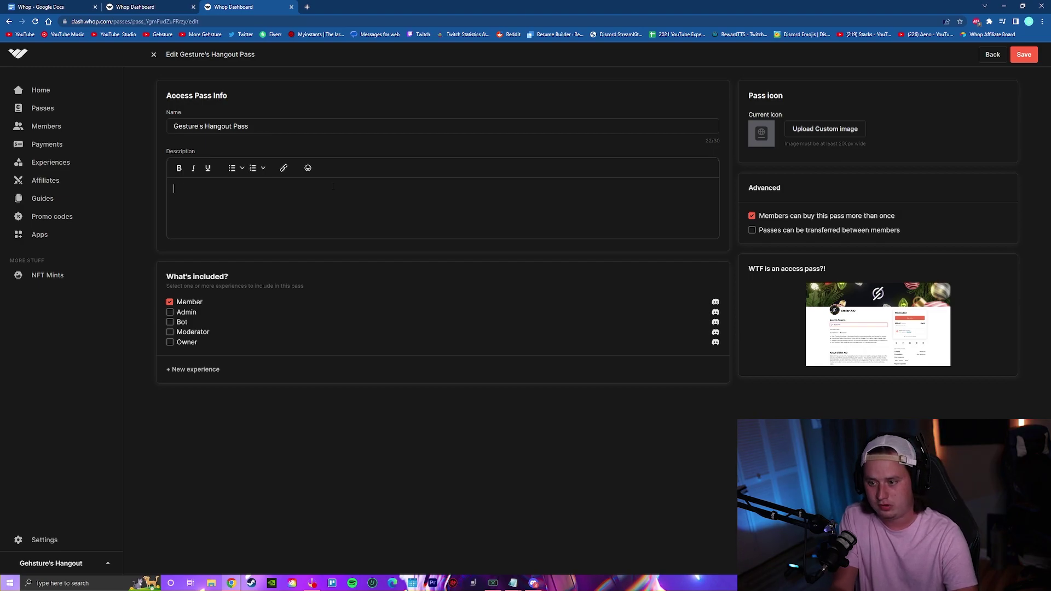
key(BackSpace)
key(BackSpace)
text(est)
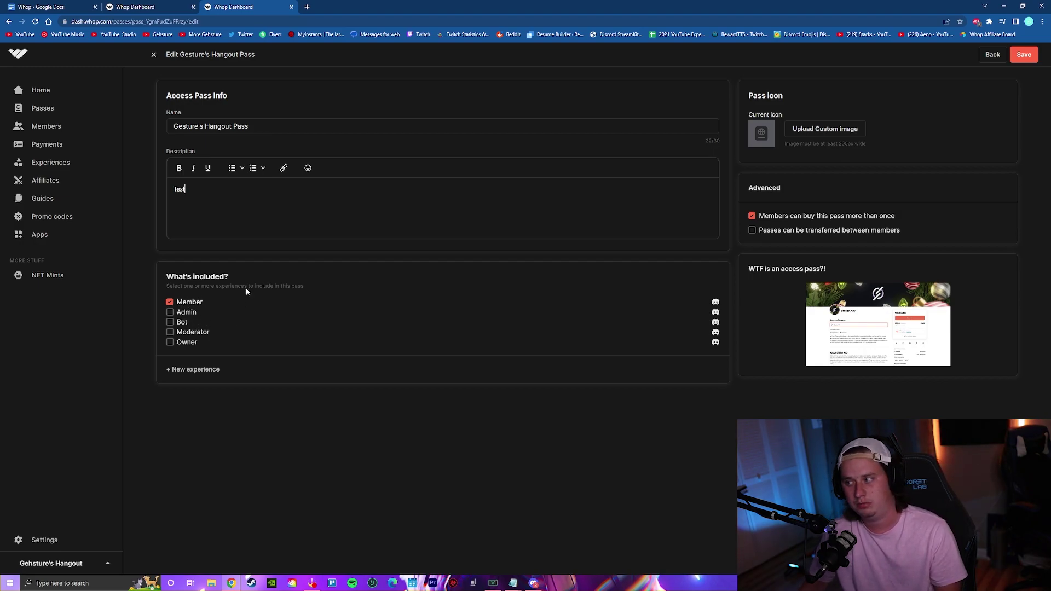
click(883, 312)
click(582, 459)
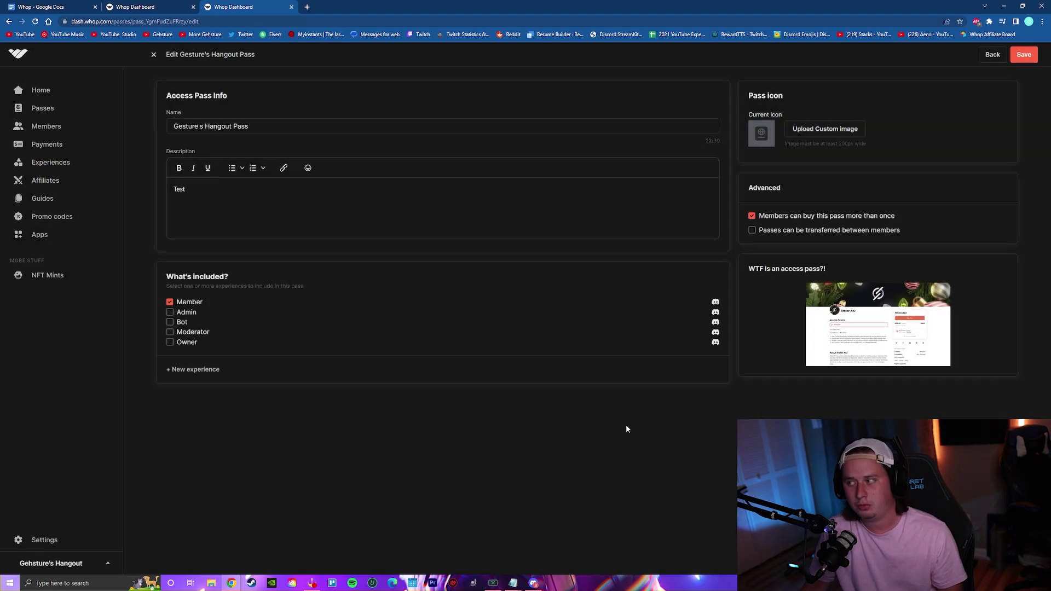
click(1024, 55)
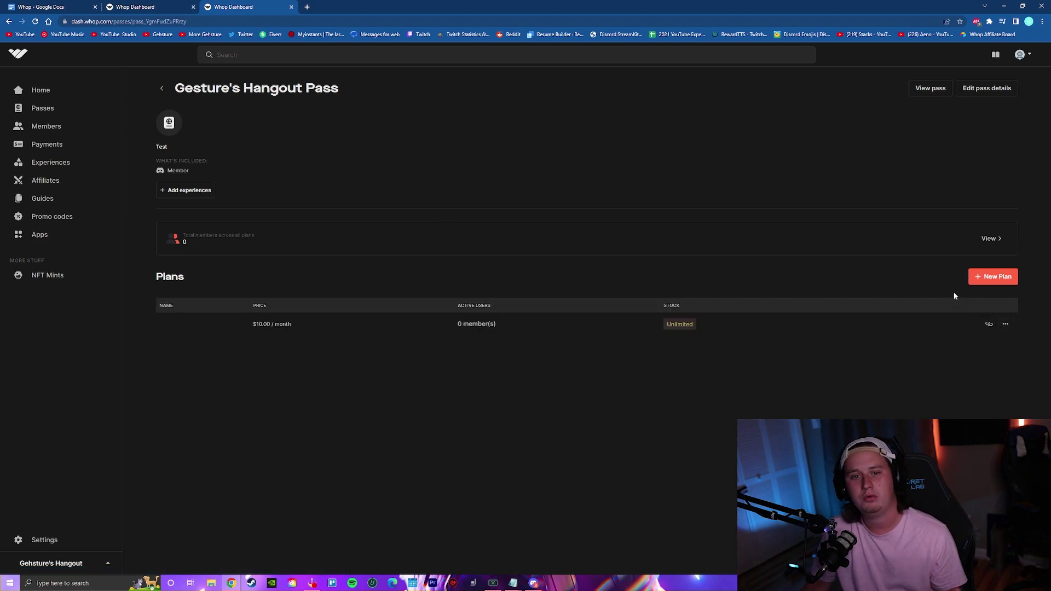
Load the pasted plan link in a new tab and start the $10 monthly checkout.
click(308, 8)
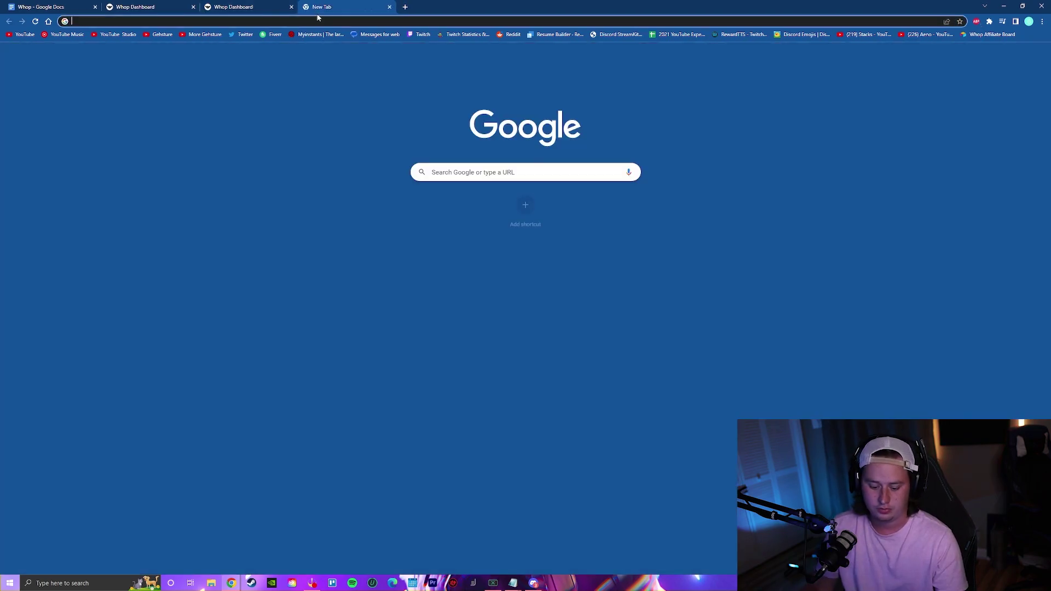
text(https://whop.com/gehsture-s-hangout-1/plan_uVOaggk1CUshk)
key(Return)
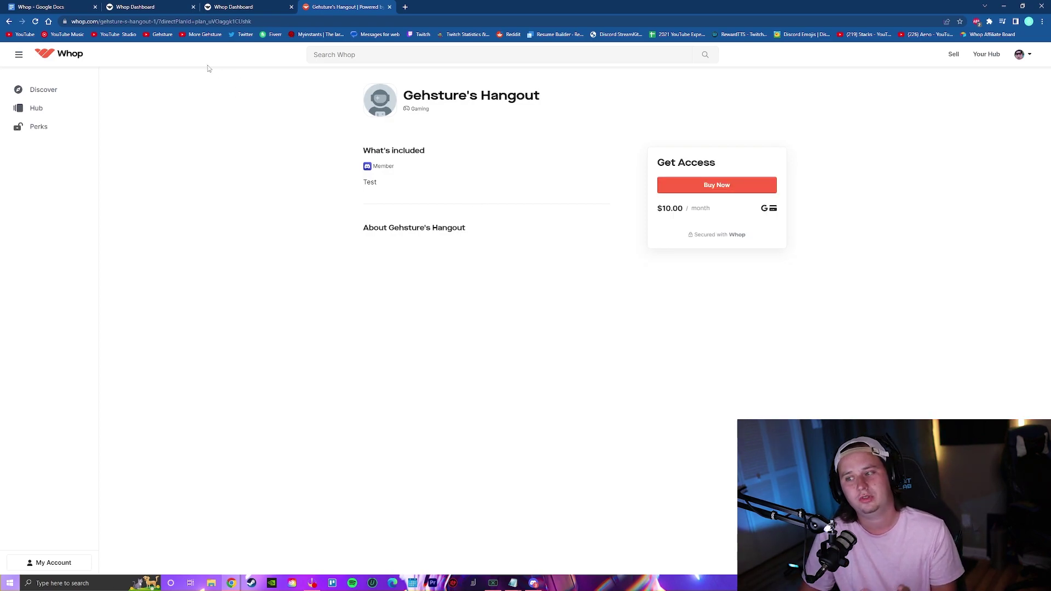
drag(617, 212, 504, 228)
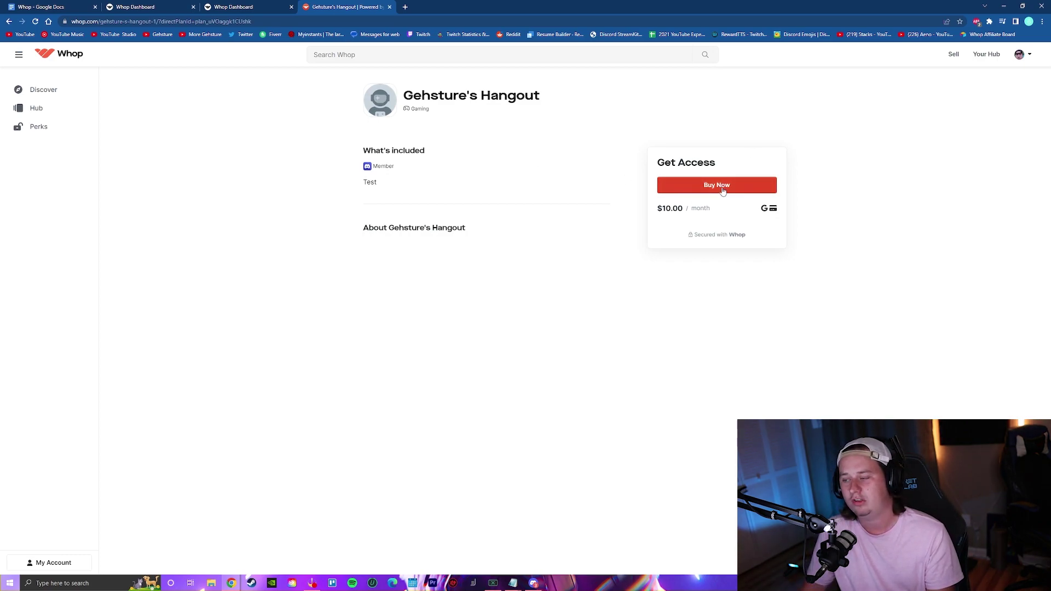
click(723, 189)
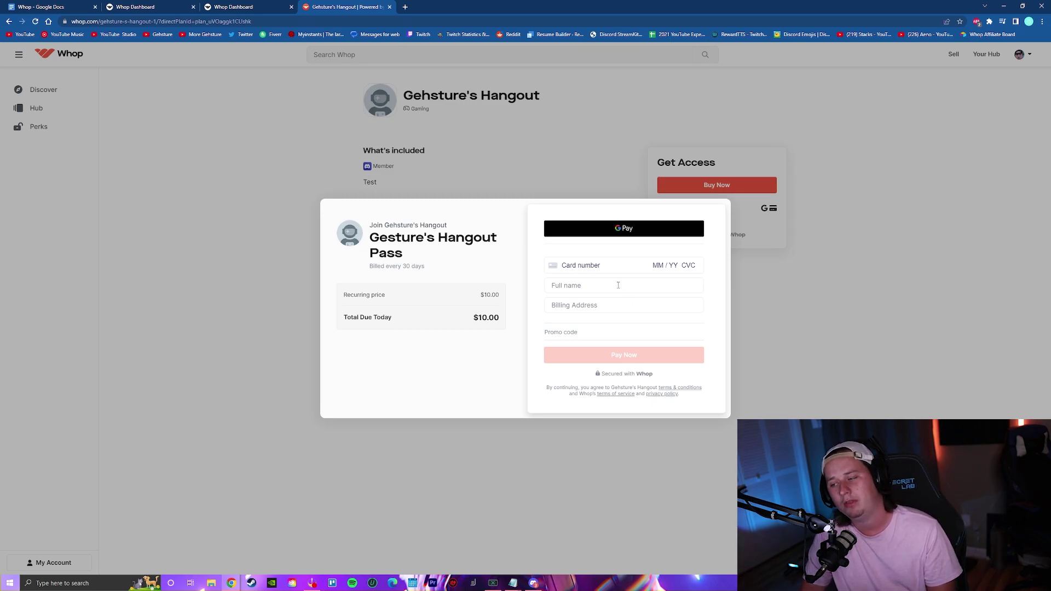
Review the Customize your page settings and compare them with the public store page.
click(233, 6)
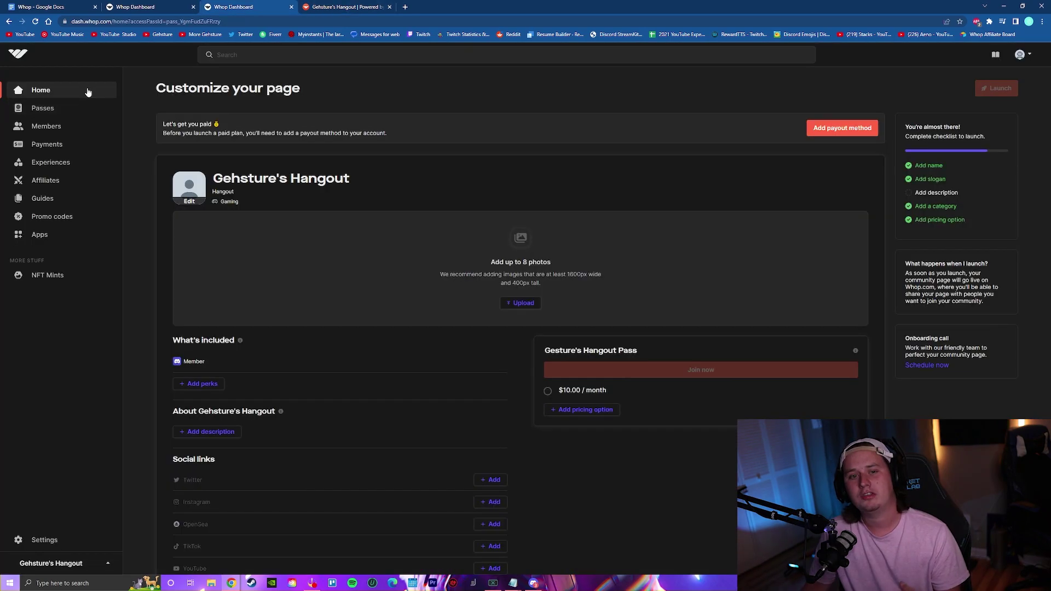
scroll(291, 429, down, 2)
drag(344, 416, 208, 407)
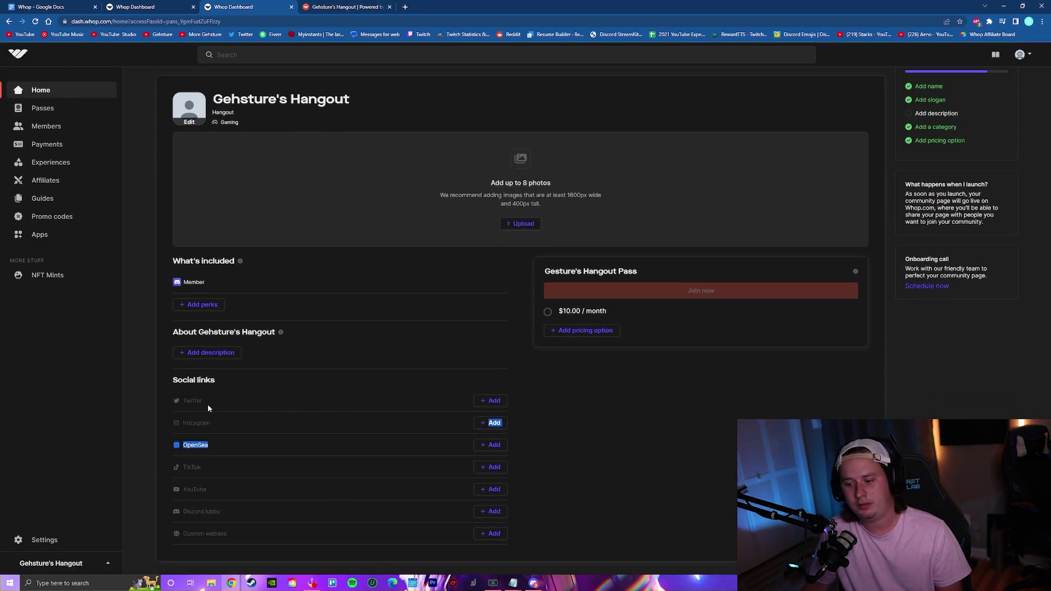
click(291, 428)
click(356, 6)
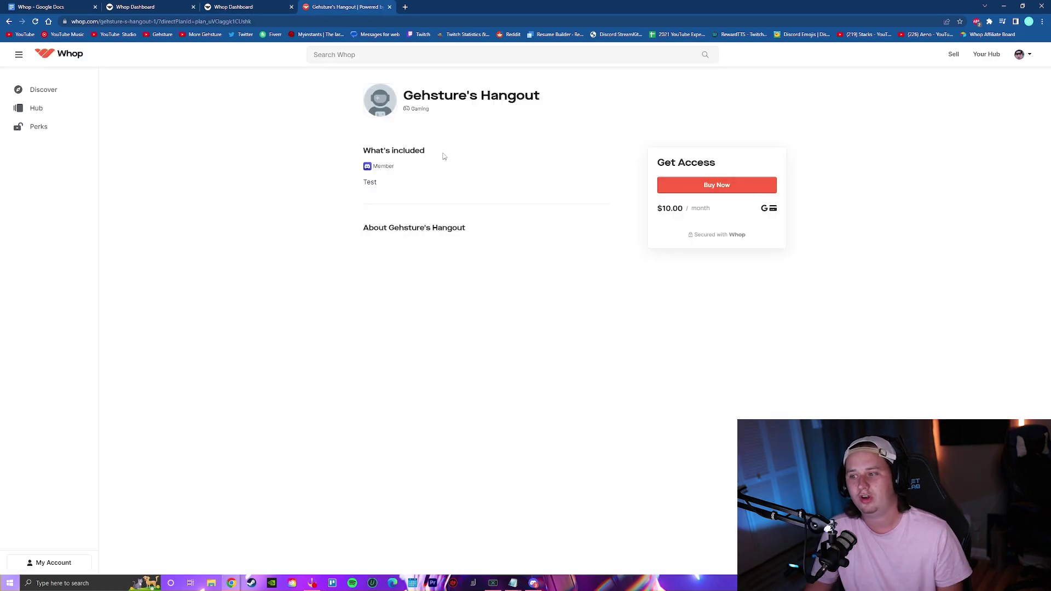
click(246, 7)
click(494, 489)
text(https://youtube.com)
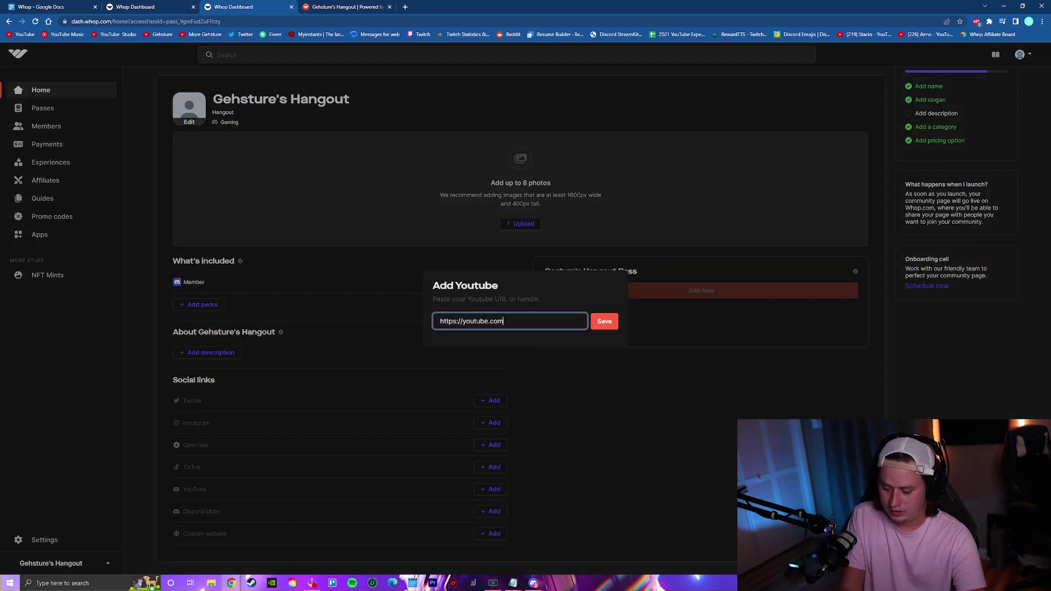
text(/gehsture)
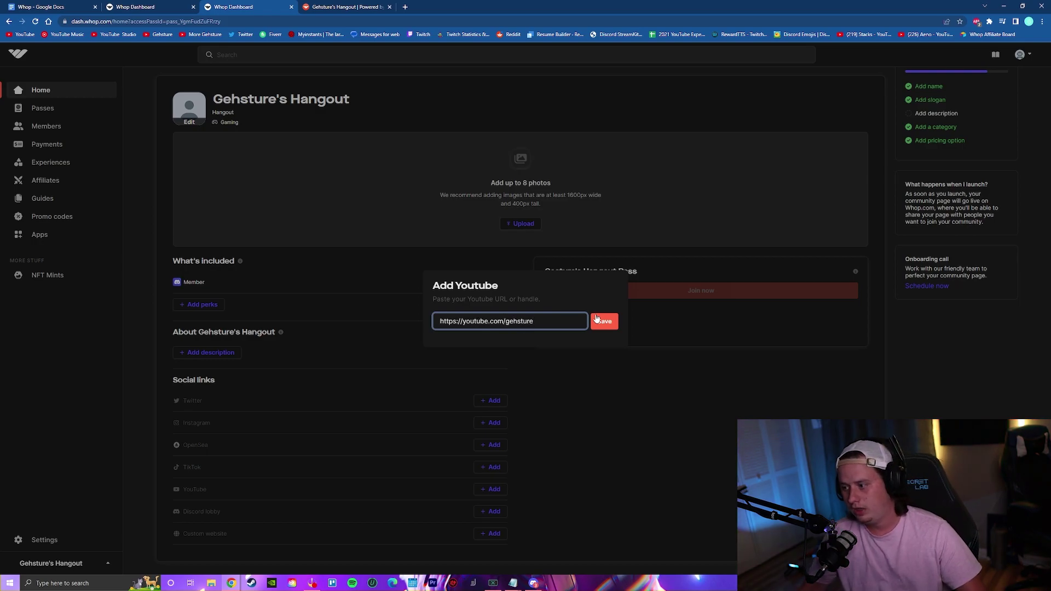
click(597, 327)
click(339, 7)
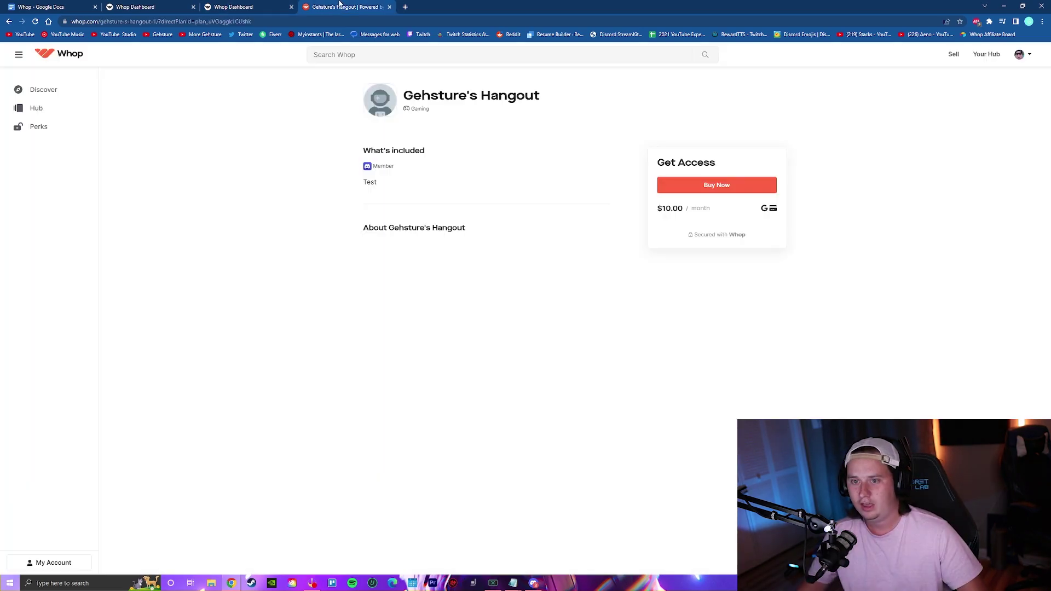
click(36, 21)
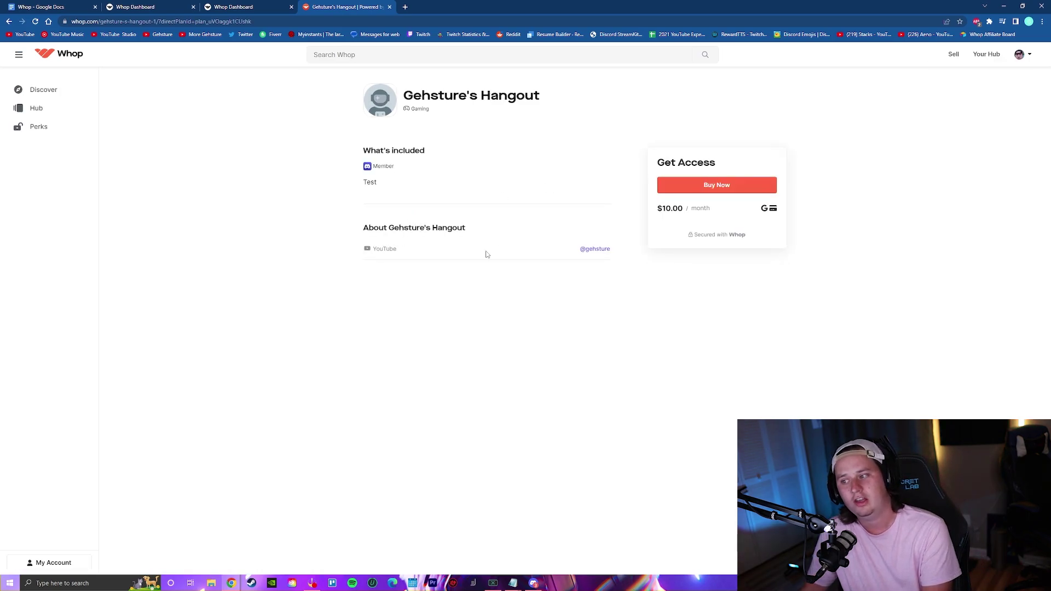
click(595, 249)
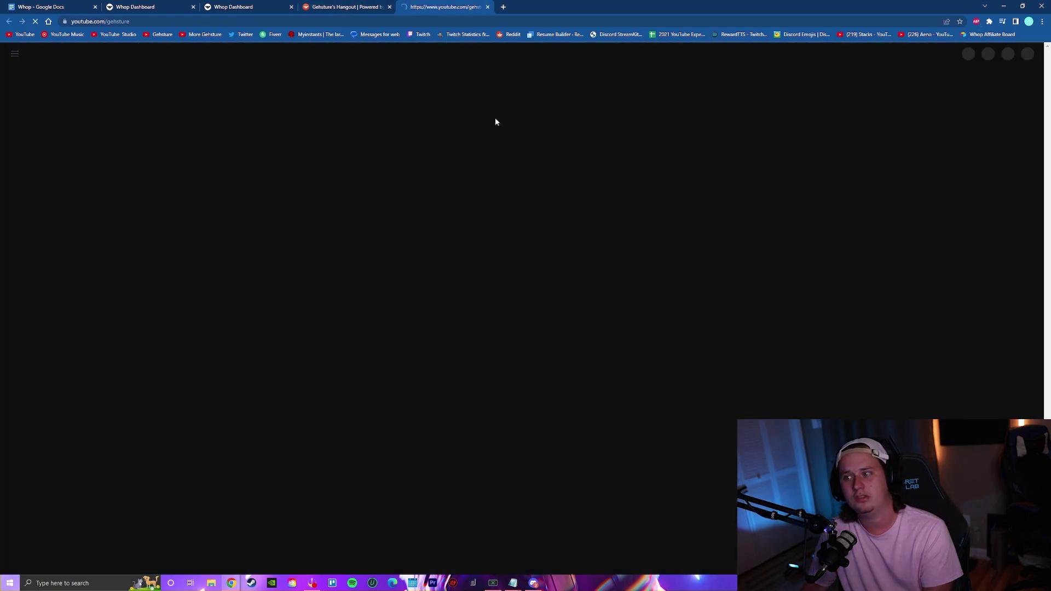